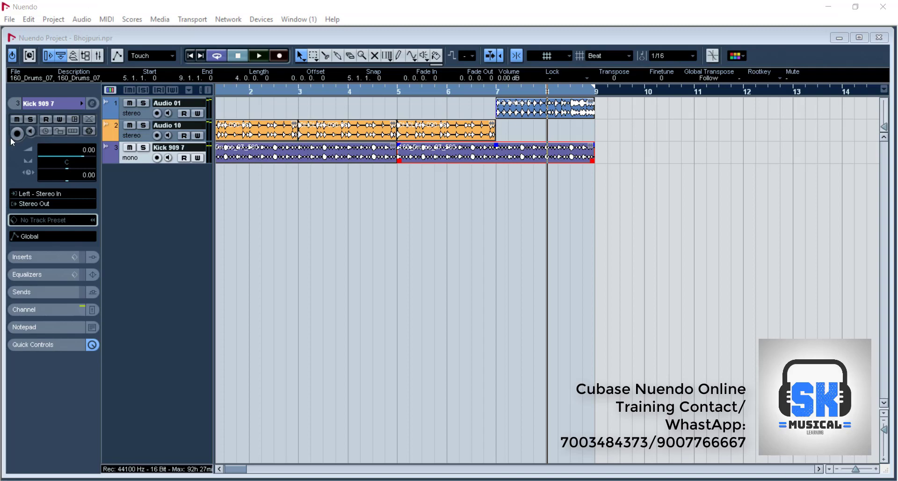
- Show the transport panel and move the project cursor to the start of the project
{"action": "key", "text": "F2"}
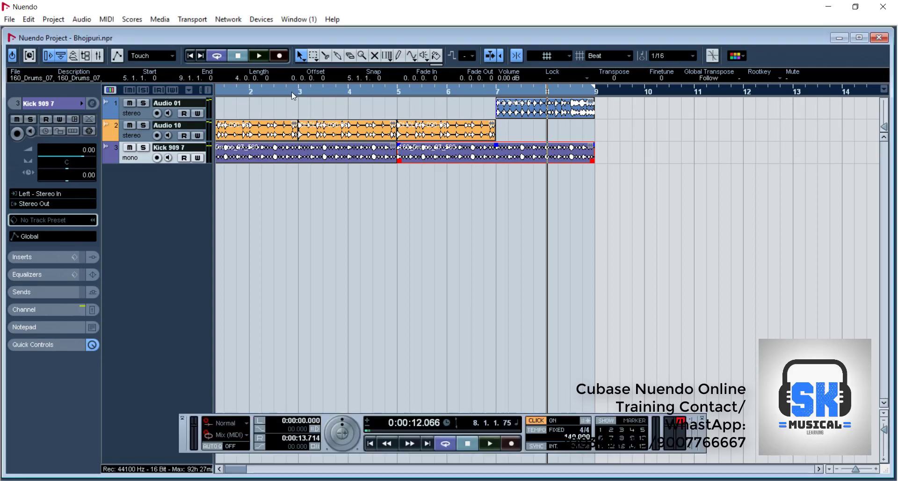
{"action": "left_click", "coordinate": [298, 89]}
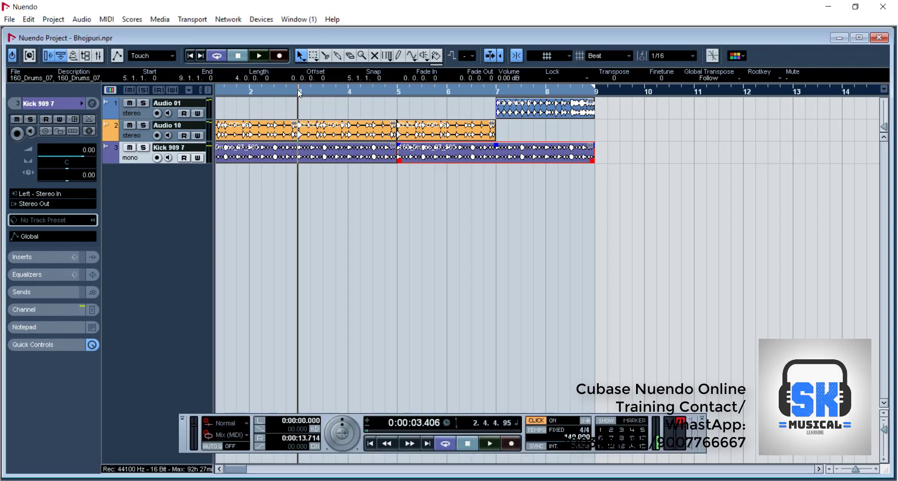
{"action": "left_click_drag", "start_coordinate": [290, 89], "coordinate": [214, 94]}
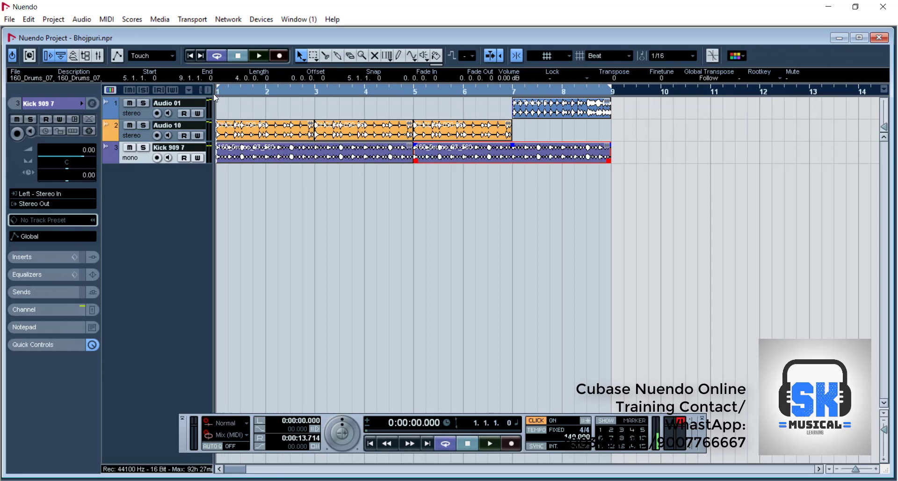
- Reset the output clipping indicator on the transport panel and leave all audio events deselected
{"action": "left_click", "coordinate": [347, 221]}
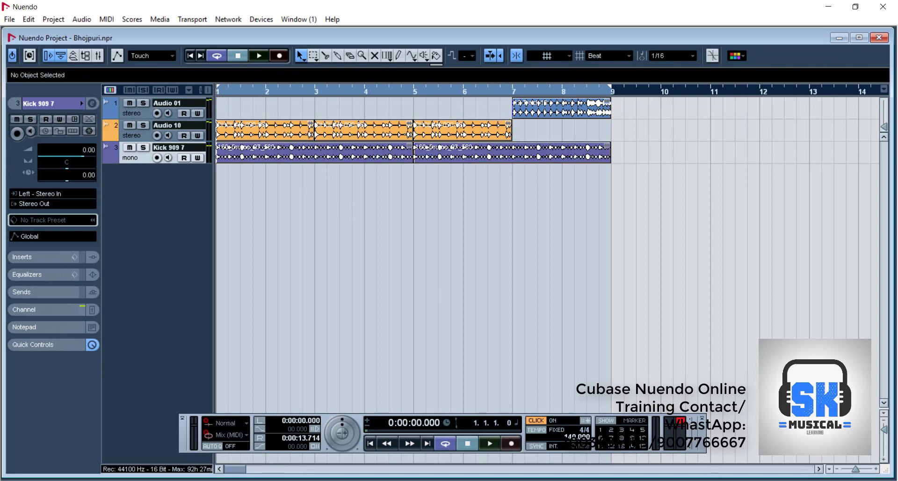
{"action": "left_click", "coordinate": [683, 422]}
{"action": "left_click", "coordinate": [268, 136]}
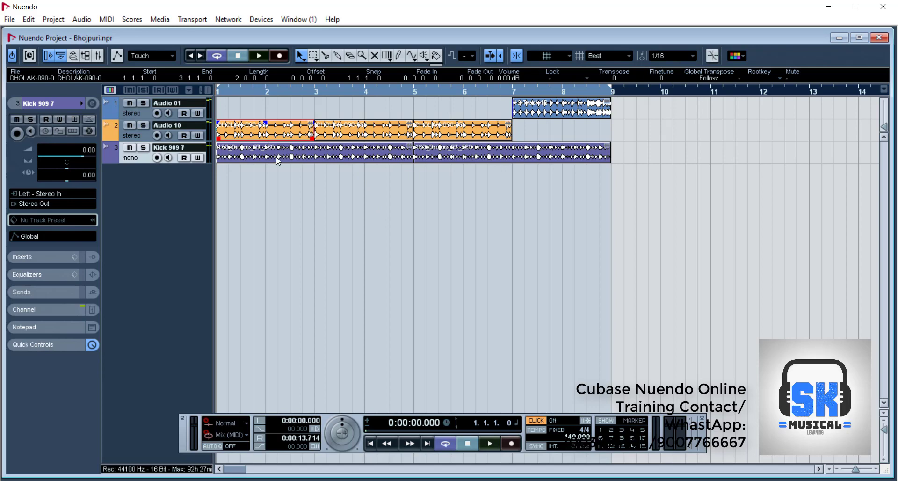
{"action": "left_click", "coordinate": [290, 196]}
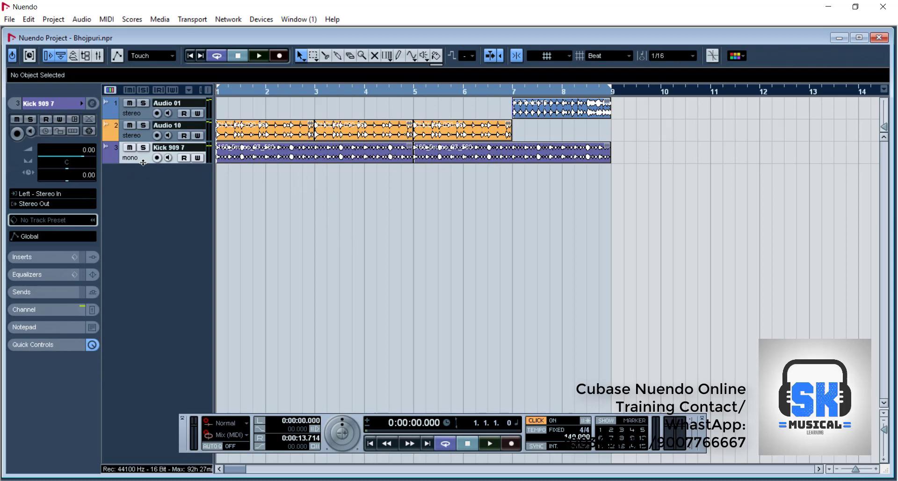
- Move the Kick 909 7 track above Audio 10 and enlarge the heights of all three audio tracks
{"action": "left_click_drag", "start_coordinate": [144, 163], "coordinate": [144, 235]}
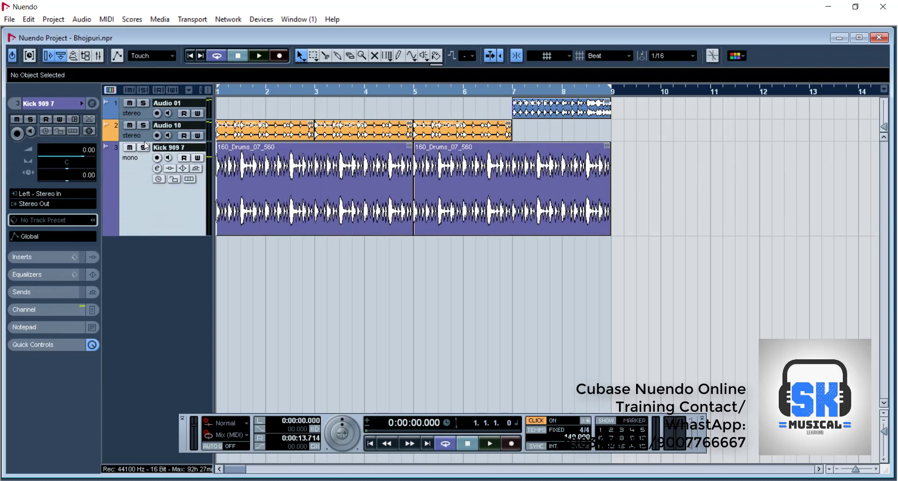
{"action": "mouse_move", "coordinate": [144, 155]}
{"action": "left_mouse_down"}
{"action": "mouse_move", "coordinate": [147, 202]}
{"action": "mouse_move", "coordinate": [149, 139]}
{"action": "left_mouse_up"}
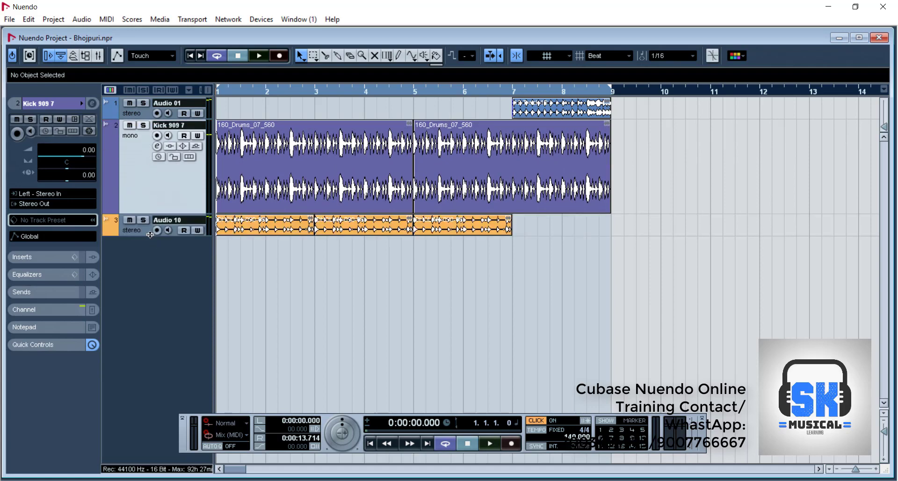
{"action": "left_click_drag", "start_coordinate": [151, 237], "coordinate": [150, 334]}
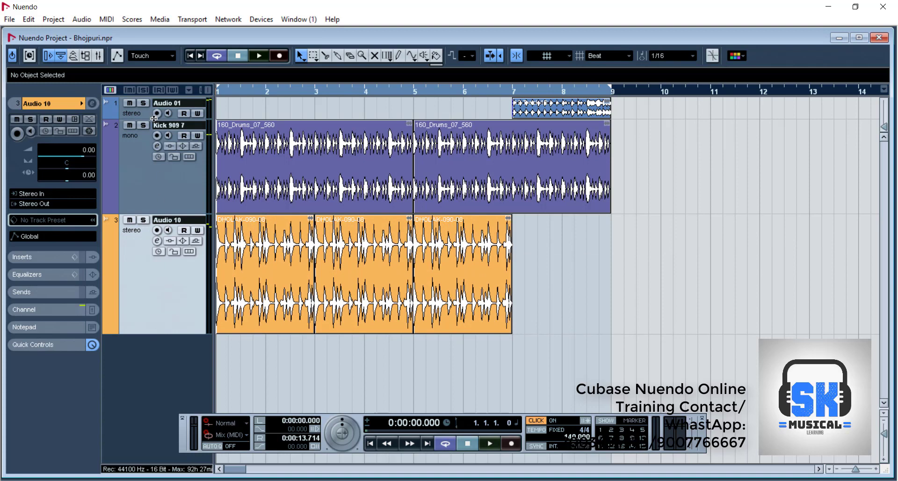
{"action": "left_click_drag", "start_coordinate": [154, 119], "coordinate": [154, 181]}
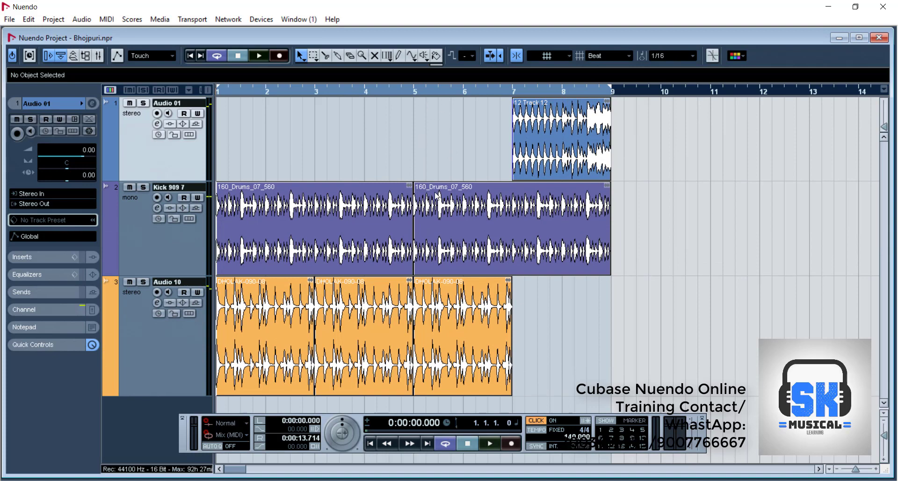
- Try trimming the start of the second 160_Drums_07_560 event just past bar 5 with snap off, and undo the trim
{"action": "left_click", "coordinate": [440, 218]}
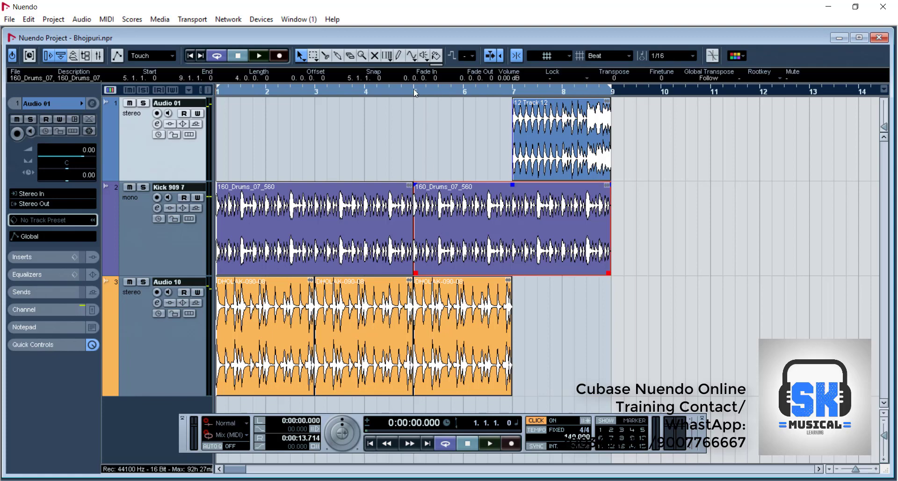
{"action": "left_click_drag", "start_coordinate": [413, 89], "coordinate": [418, 162]}
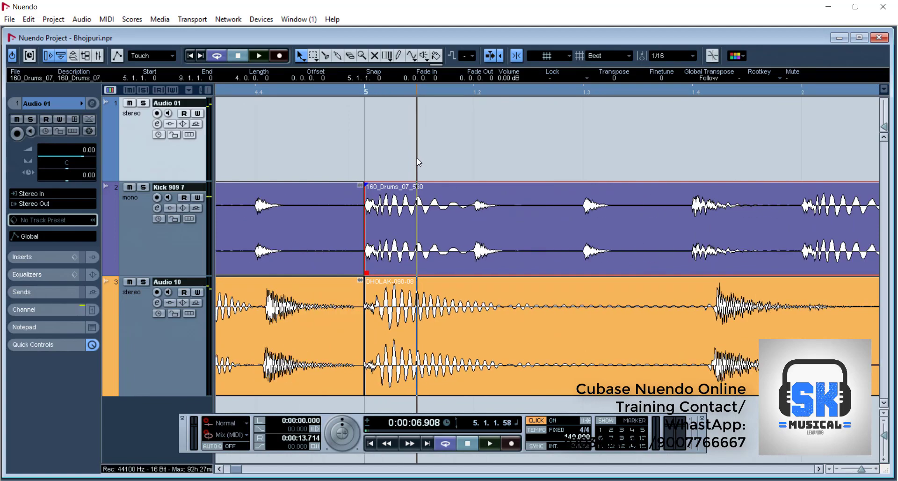
{"action": "mouse_move", "coordinate": [495, 94]}
{"action": "left_mouse_down"}
{"action": "mouse_move", "coordinate": [489, 164]}
{"action": "mouse_move", "coordinate": [488, 152]}
{"action": "left_mouse_up"}
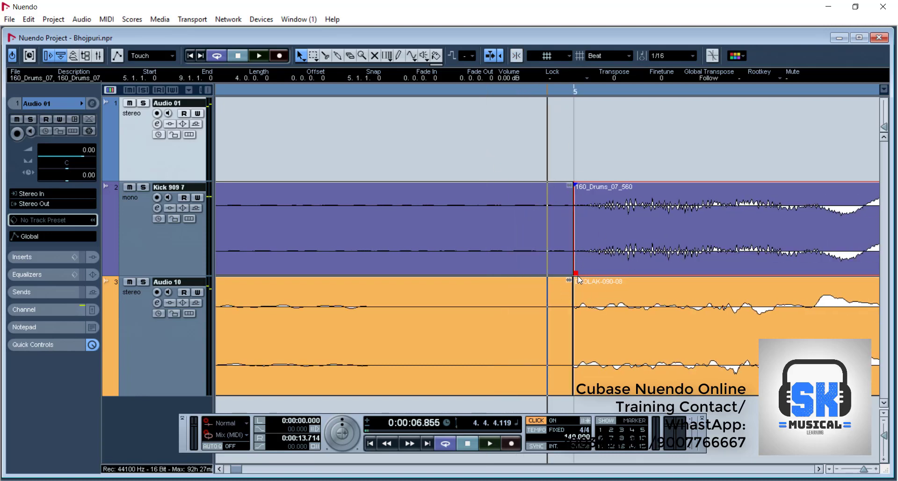
{"action": "left_click_drag", "start_coordinate": [576, 272], "coordinate": [589, 269]}
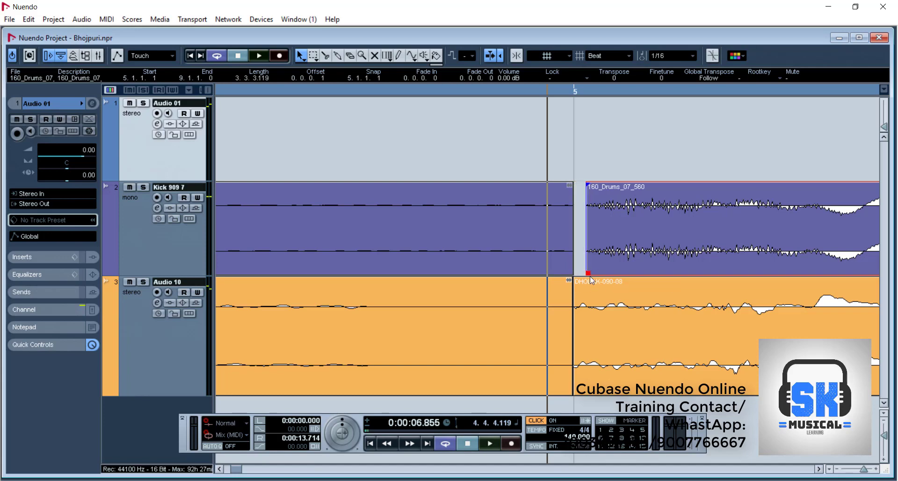
{"action": "key", "text": "ctrl+z"}
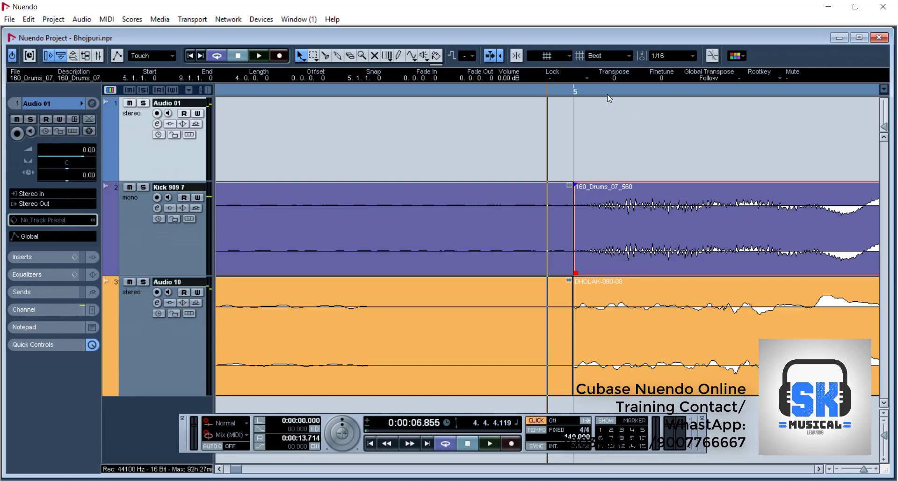
- Try adjusting the start edge of the second 160_Drums_07_560 event at bar 5 at sample-level detail
{"action": "left_click_drag", "start_coordinate": [599, 91], "coordinate": [549, 147]}
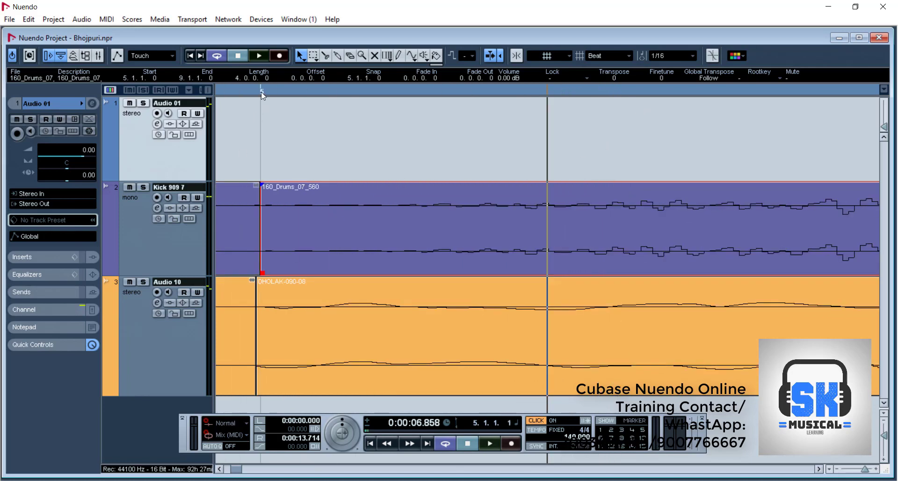
{"action": "left_click_drag", "start_coordinate": [262, 95], "coordinate": [264, 157]}
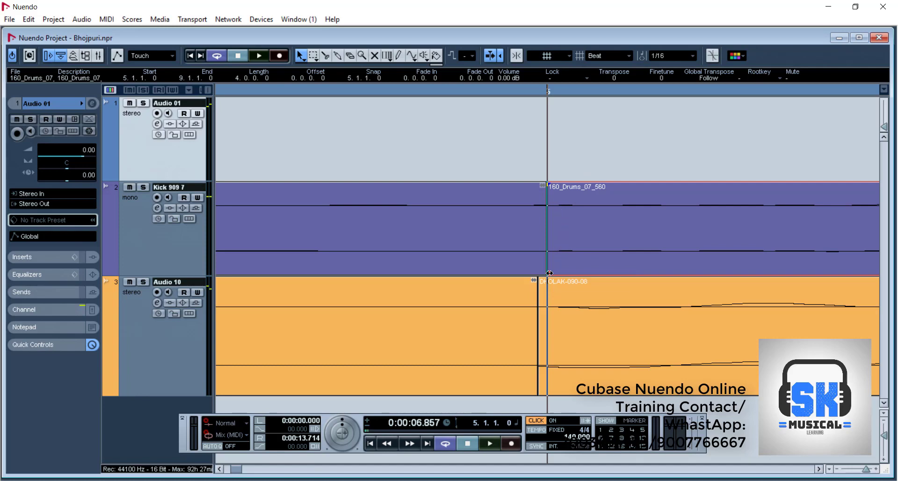
{"action": "mouse_move", "coordinate": [550, 273]}
{"action": "left_mouse_down"}
{"action": "mouse_move", "coordinate": [559, 275]}
{"action": "mouse_move", "coordinate": [544, 270]}
{"action": "left_mouse_up"}
{"action": "left_click", "coordinate": [510, 159]}
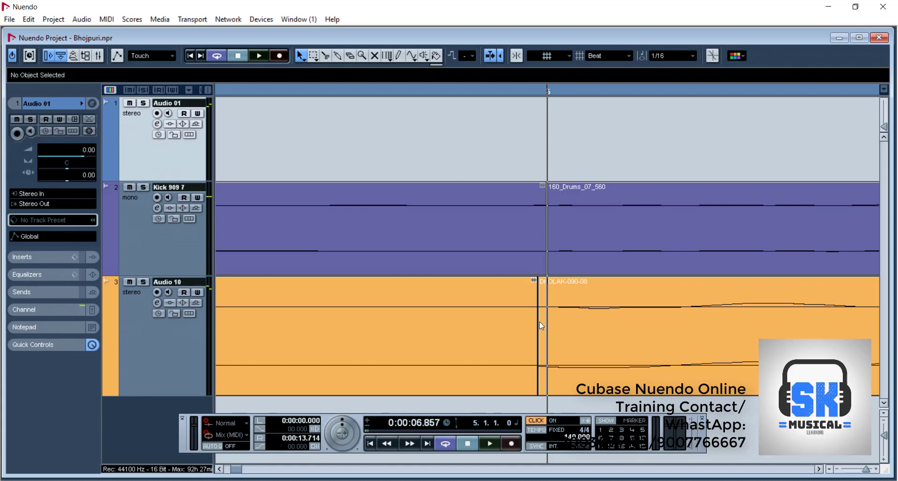
- Try trimming the start of the third DHOLAK-090-08 event slightly past bar 5 and drag its edge back to bar 5
{"action": "left_click", "coordinate": [556, 339]}
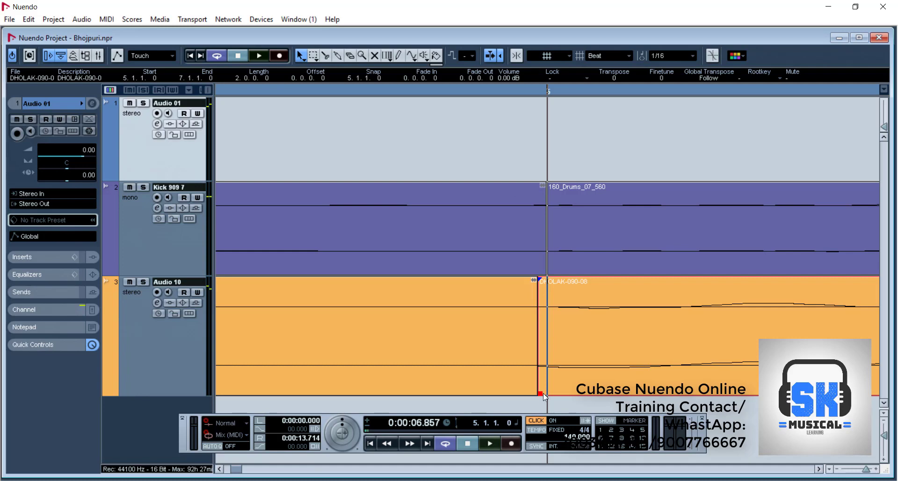
{"action": "left_click_drag", "start_coordinate": [540, 392], "coordinate": [557, 392]}
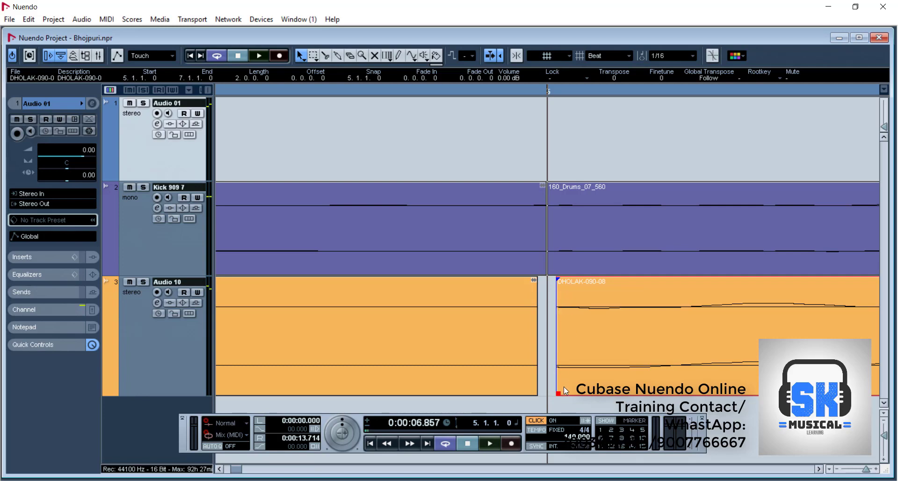
{"action": "left_click_drag", "start_coordinate": [559, 396], "coordinate": [540, 392]}
{"action": "left_click", "coordinate": [421, 363]}
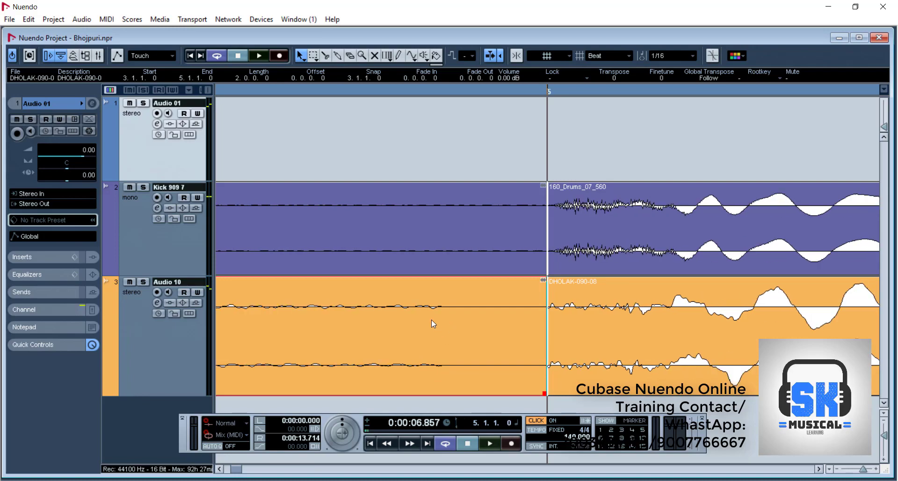
- Solo the Kick 909 7 track and play back its drum loop from bar 5 to just before bar 7
{"action": "key", "text": "g"}
{"action": "key", "text": "g"}
{"action": "key", "text": "g"}
{"action": "key", "text": "g"}
{"action": "key", "text": "g"}
{"action": "key", "text": "g"}
{"action": "key", "text": "g"}
{"action": "key", "text": "g"}
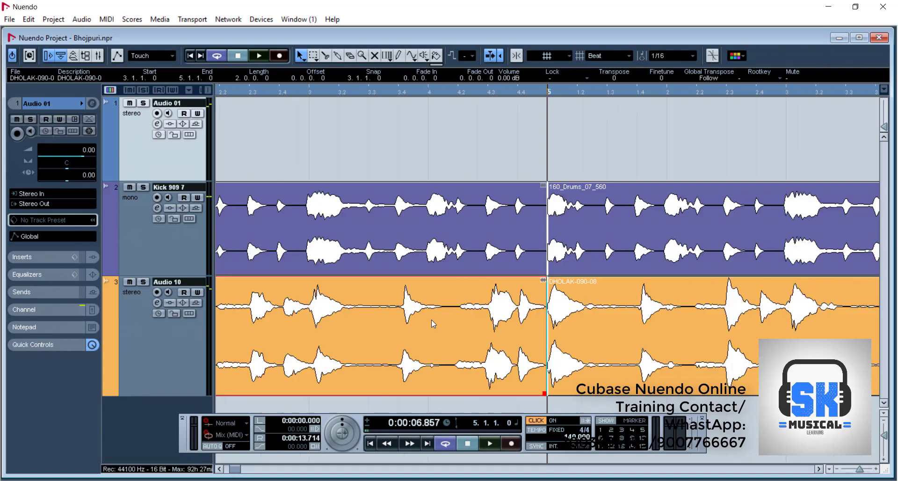
{"action": "key", "text": "g"}
{"action": "key", "text": "g"}
{"action": "key", "text": "g"}
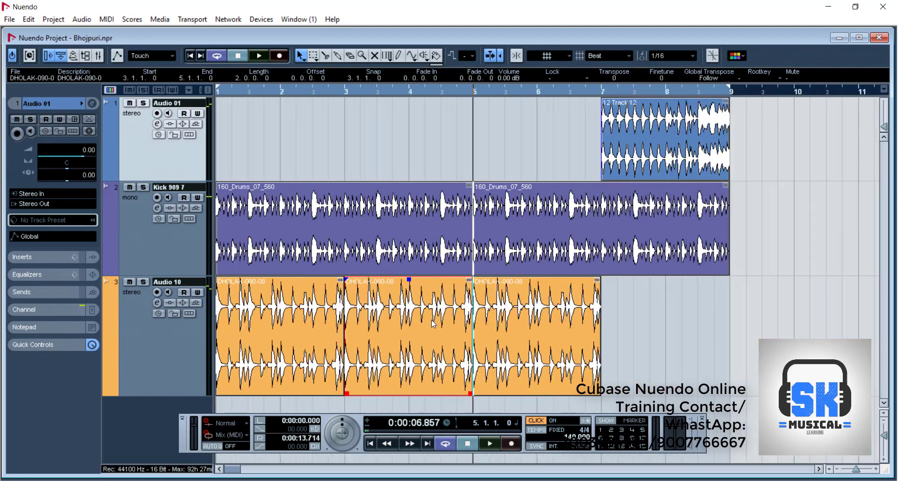
{"action": "left_click", "coordinate": [185, 254]}
{"action": "left_click", "coordinate": [141, 188]}
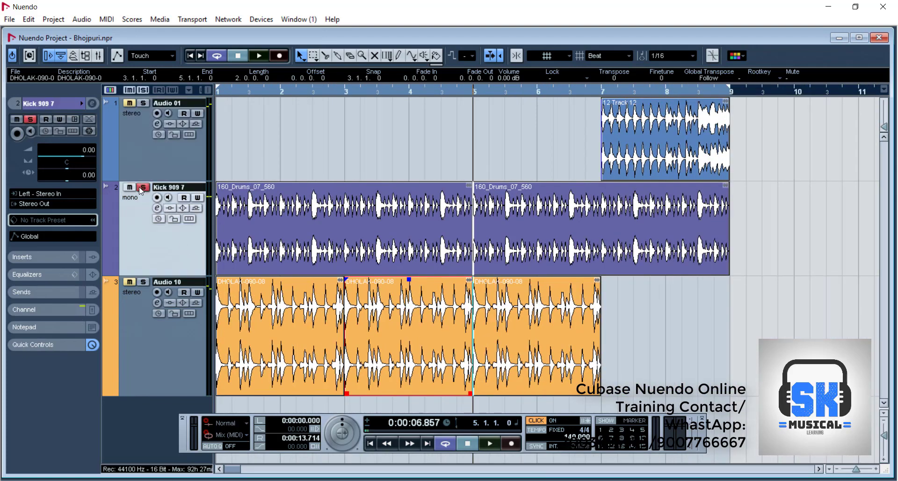
{"action": "key", "text": "space"}
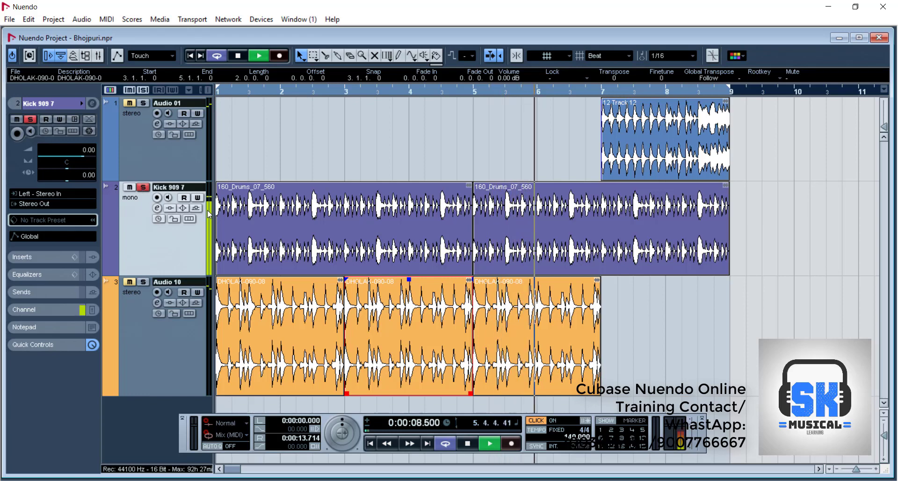
{"action": "key", "text": "space"}
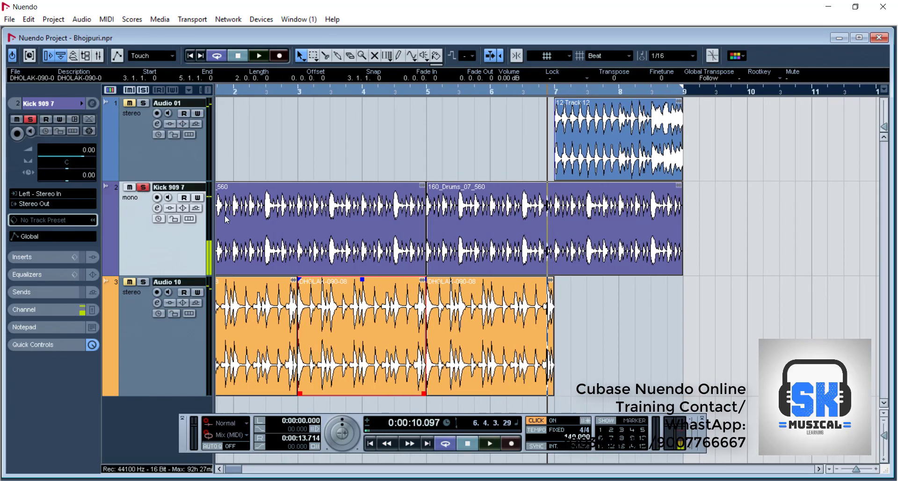
- Return the project cursor to the start of the project, with all events in view
{"action": "left_click", "coordinate": [239, 91]}
{"action": "key", "text": "Home"}
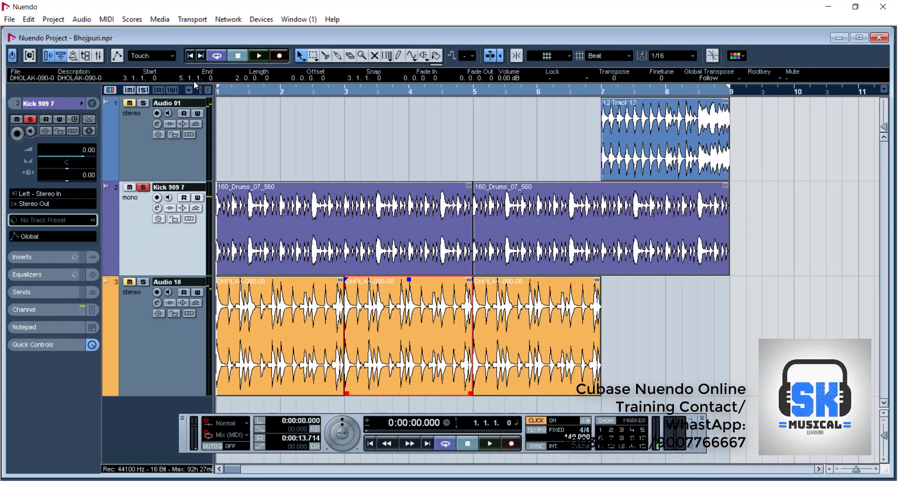
{"action": "key", "text": "g"}
{"action": "key", "text": "g"}
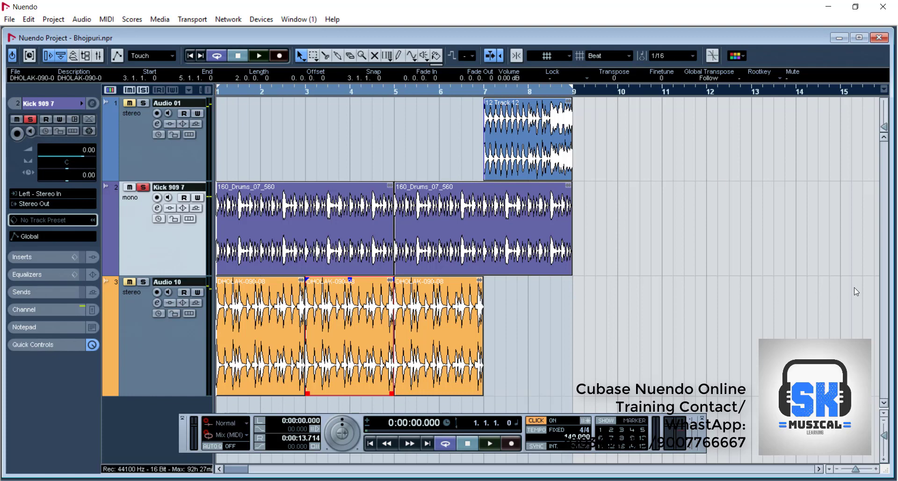
{"action": "left_click_drag", "start_coordinate": [279, 91], "coordinate": [206, 99]}
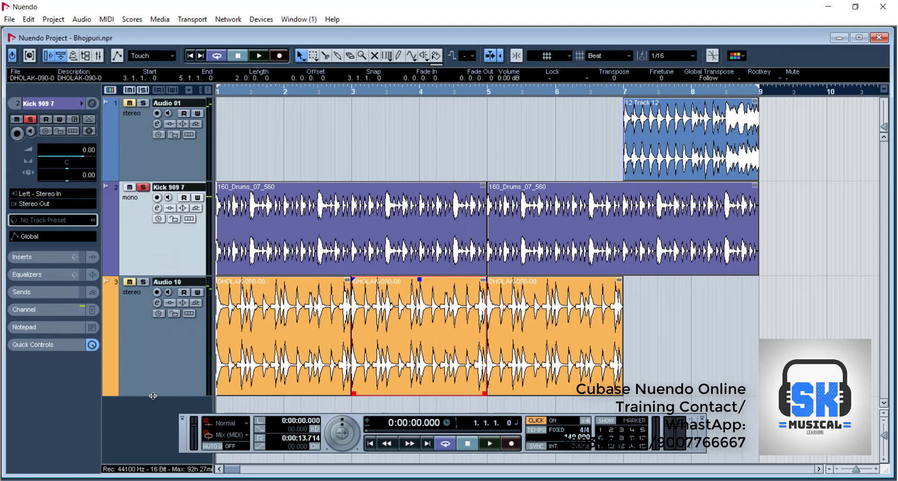
- Reduce the height of the Audio 10 track and add one instrument track using the PS06 - Global instrument
{"action": "left_click_drag", "start_coordinate": [153, 396], "coordinate": [140, 322]}
{"action": "right_click", "coordinate": [132, 355]}
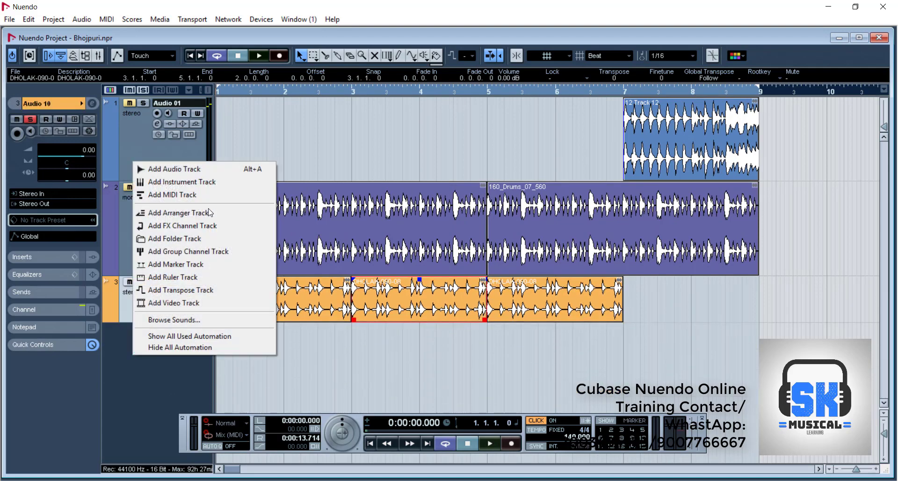
{"action": "left_click", "coordinate": [182, 182]}
{"action": "left_click", "coordinate": [437, 219]}
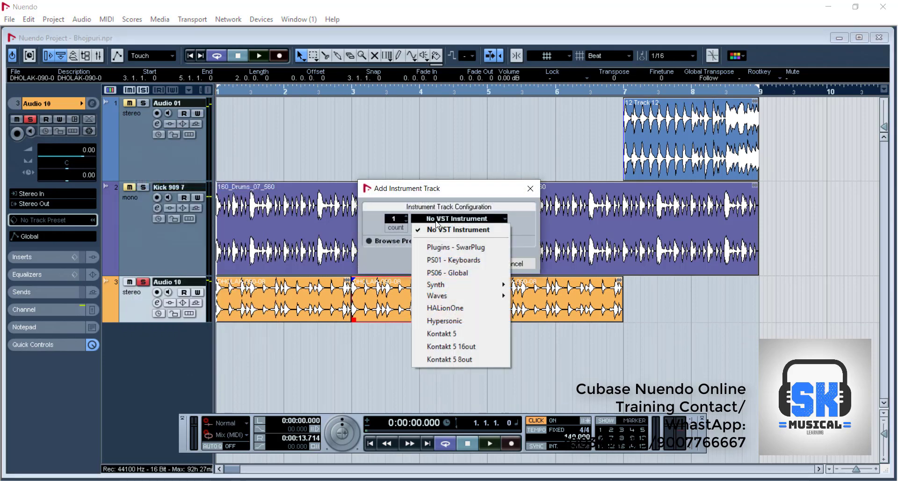
{"action": "left_click", "coordinate": [467, 275]}
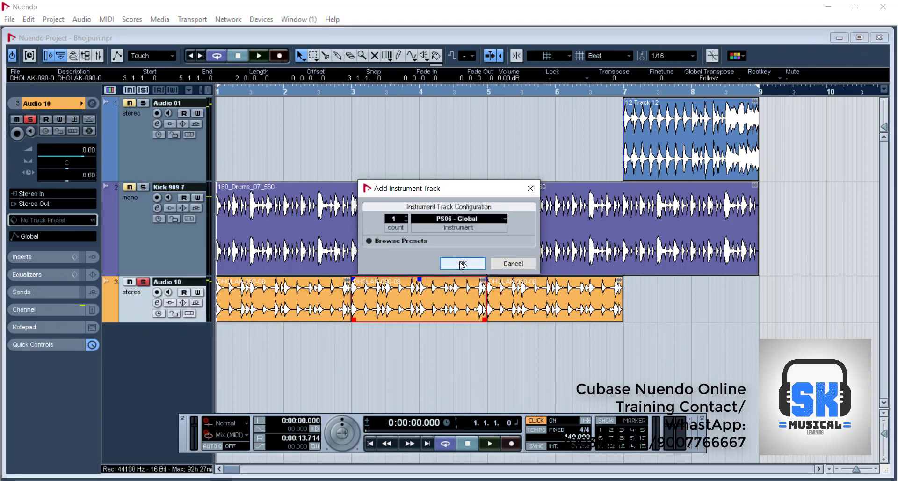
{"action": "left_click", "coordinate": [461, 263]}
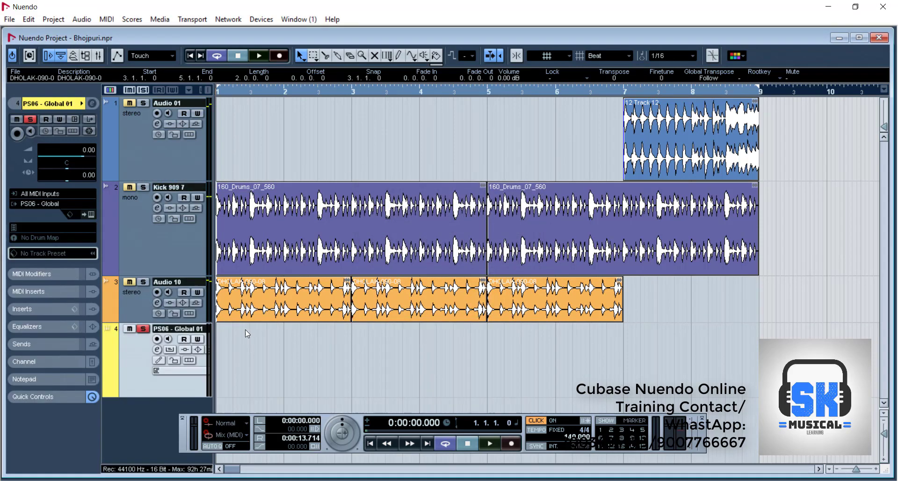
- Load the 01- Acoustic Grand Piano sound from 01-GM Deluxe, 01- Piano in the PS06 - Global instrument and close its window
{"action": "left_click", "coordinate": [90, 214]}
{"action": "left_click", "coordinate": [367, 195]}
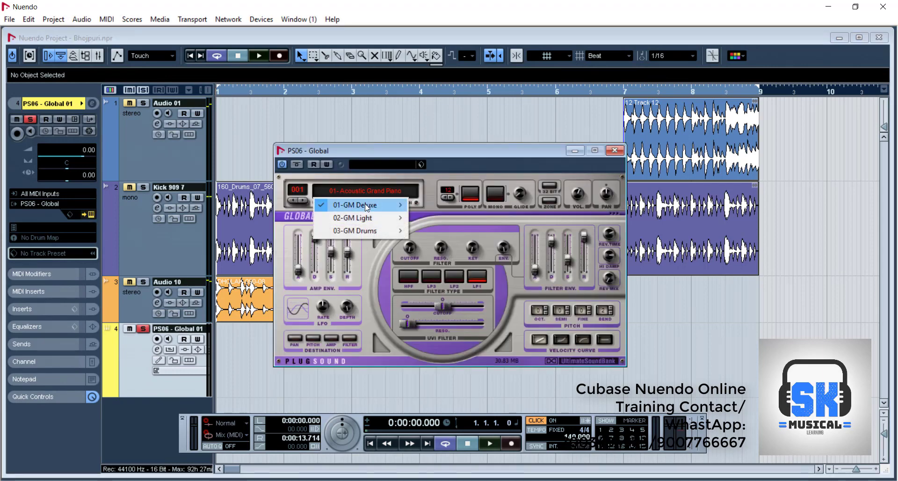
{"action": "mouse_move", "coordinate": [366, 207]}
{"action": "mouse_move", "coordinate": [468, 205]}
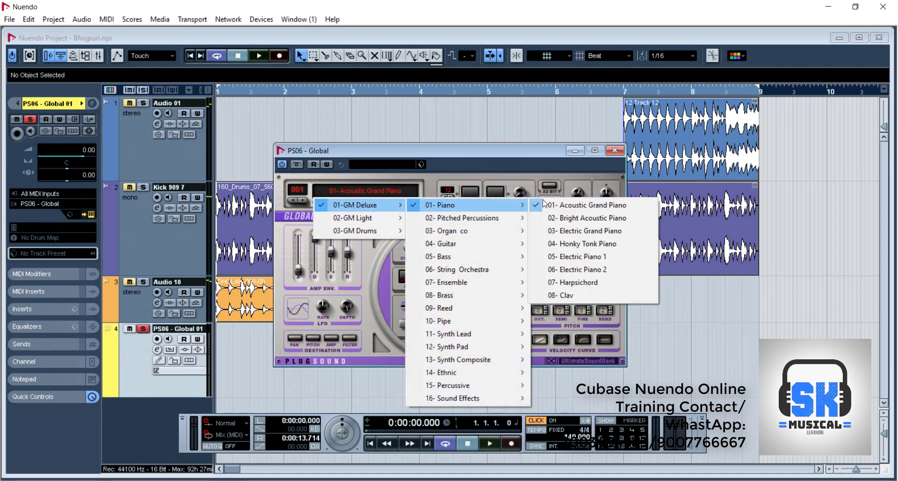
{"action": "left_click", "coordinate": [587, 206]}
{"action": "left_click", "coordinate": [617, 151]}
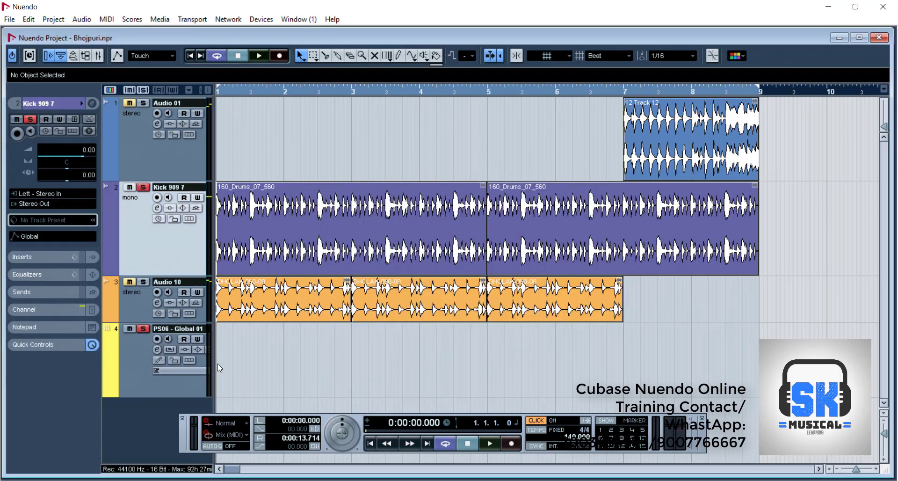
- Turn snap on and draw an empty one-bar MIDI part from bar 1 to bar 2 on the PS06 - Global 01 track
{"action": "left_click", "coordinate": [133, 373]}
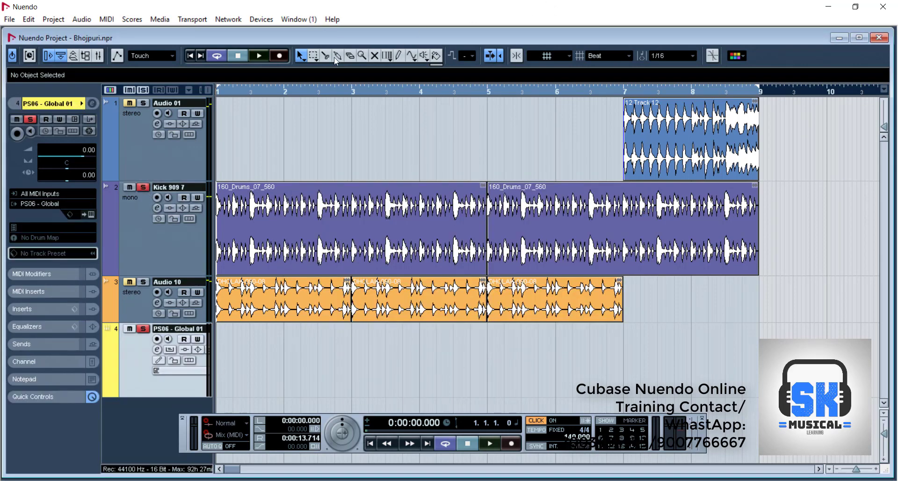
{"action": "left_click", "coordinate": [398, 56]}
{"action": "left_click", "coordinate": [516, 57]}
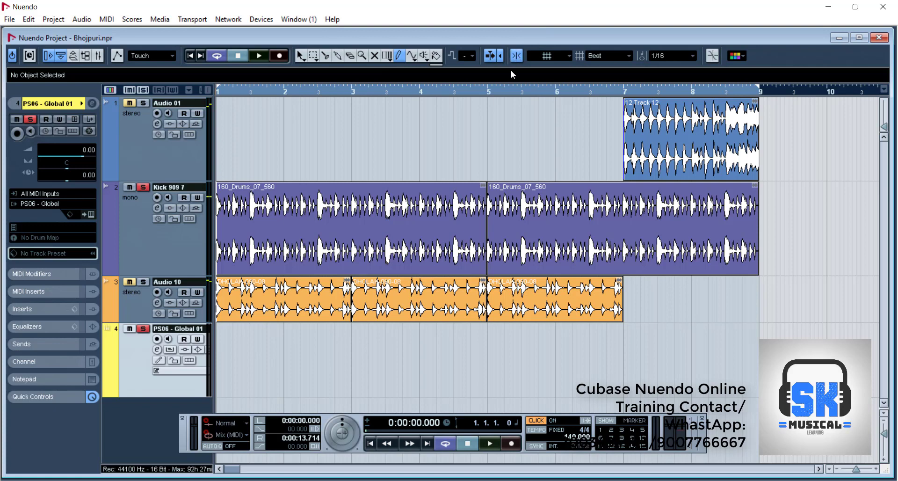
{"action": "left_click_drag", "start_coordinate": [220, 354], "coordinate": [284, 355]}
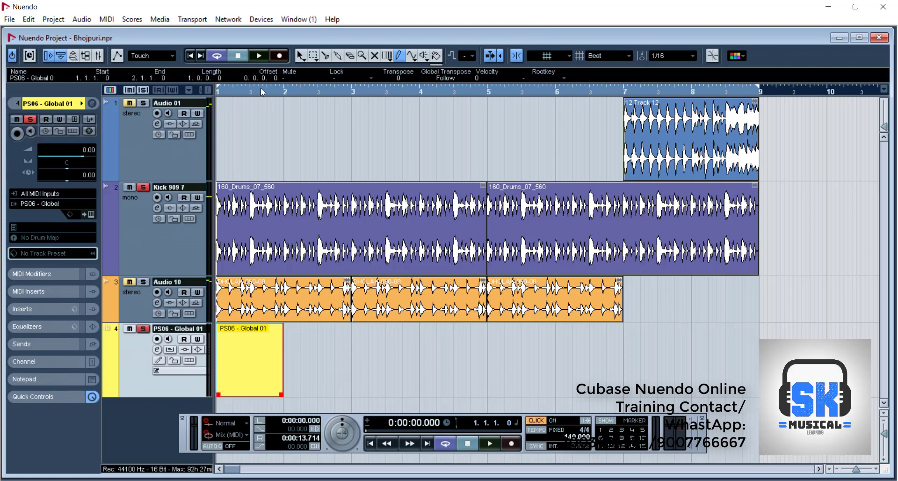
- Set the cycle range to the new MIDI part, bar 1 to 2, and start looped playback
{"action": "left_click", "coordinate": [300, 55]}
{"action": "key", "text": "p"}
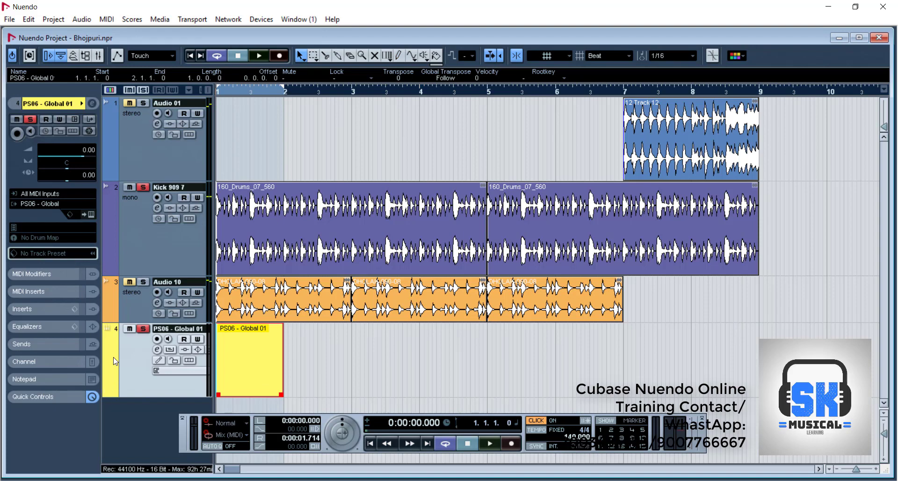
{"action": "key", "text": "space"}
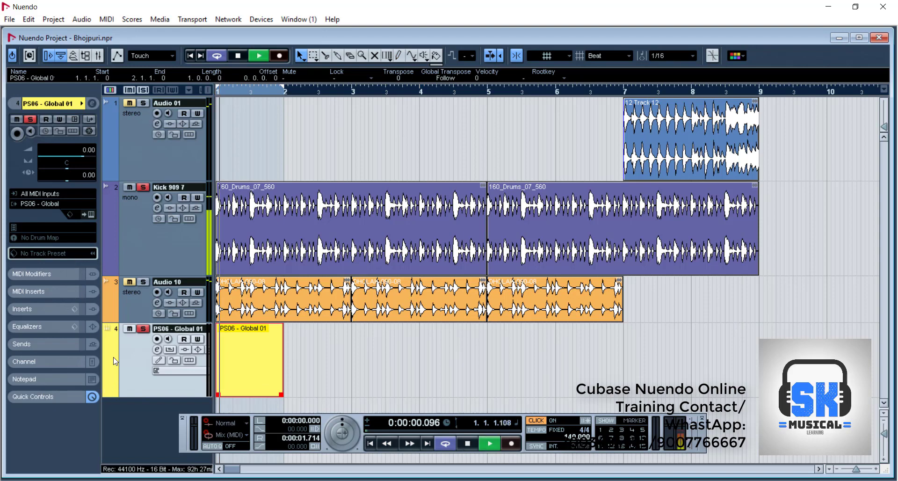
- Review the PS06 - Global 01 track's channel settings and its instrument window during playback, closing each
{"action": "left_click", "coordinate": [156, 350]}
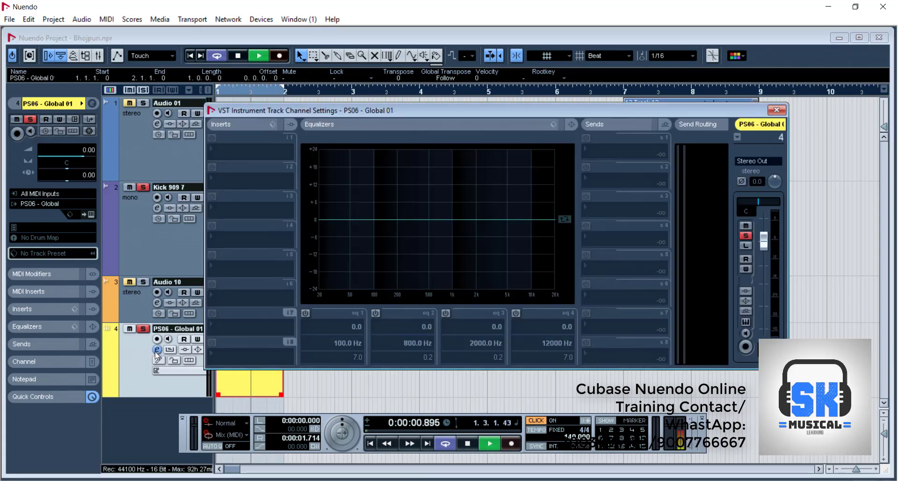
{"action": "left_click", "coordinate": [776, 111]}
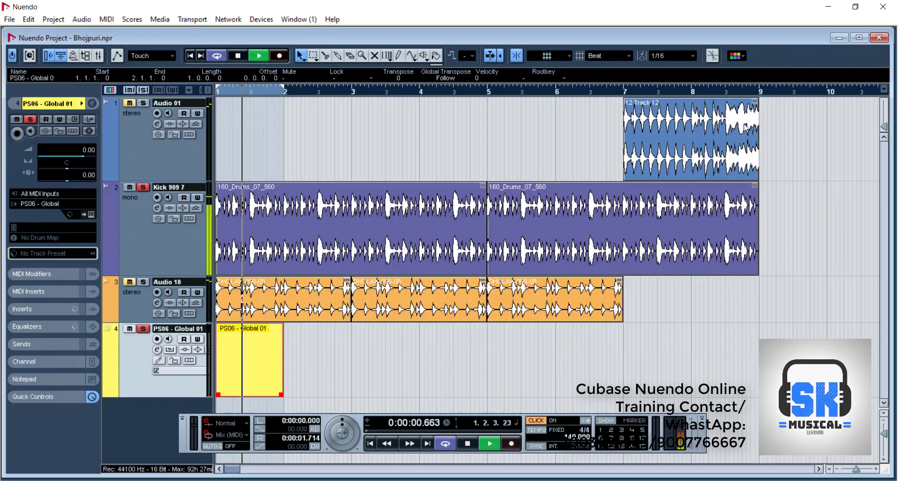
{"action": "left_click", "coordinate": [159, 360]}
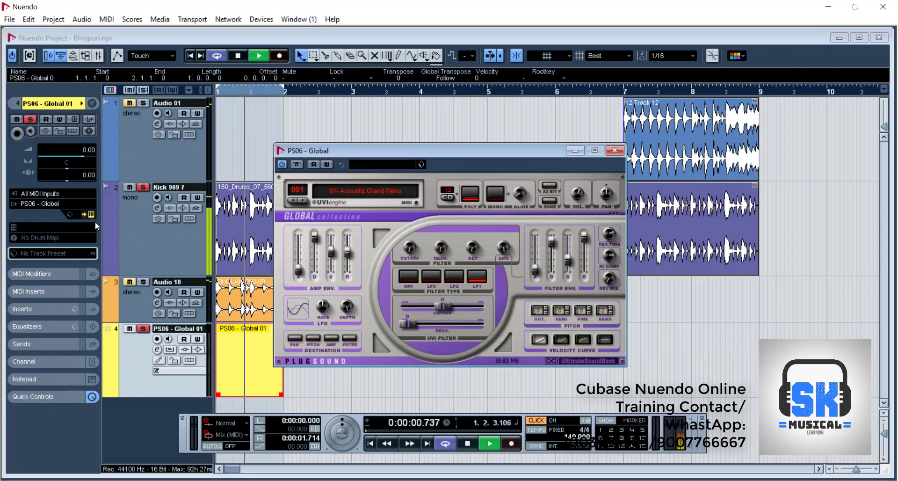
{"action": "left_click", "coordinate": [615, 149]}
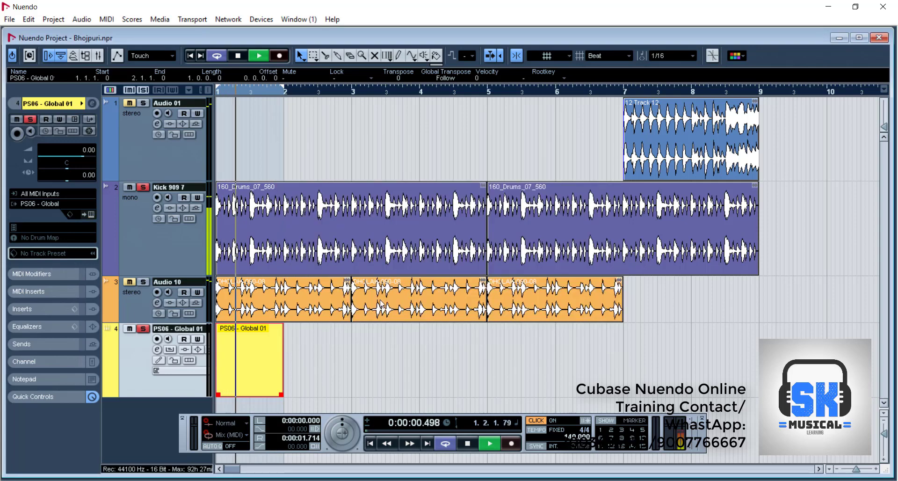
- Examine the empty PS06 - Global 01 part's low octaves in the Key Editor during playback, and stop playback before closing the editor
{"action": "double_click", "coordinate": [264, 364]}
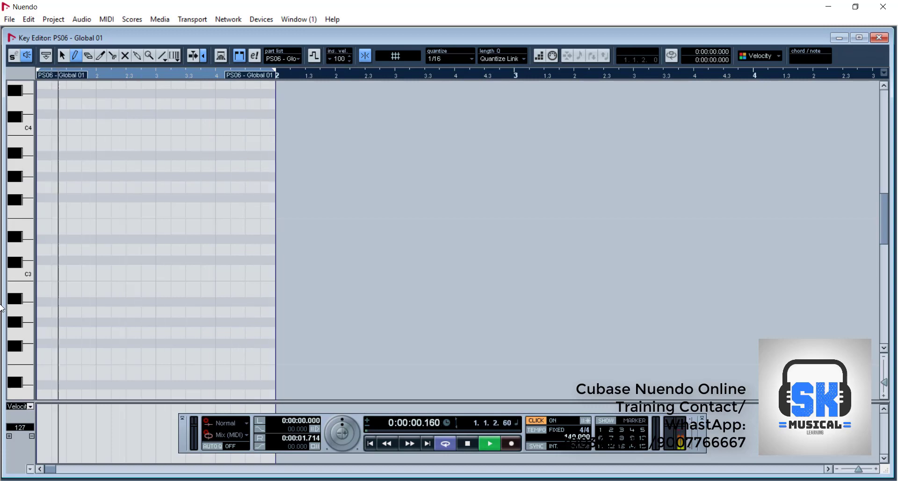
{"action": "scroll", "coordinate": [18, 322], "scroll_direction": "down", "scroll_amount": 8}
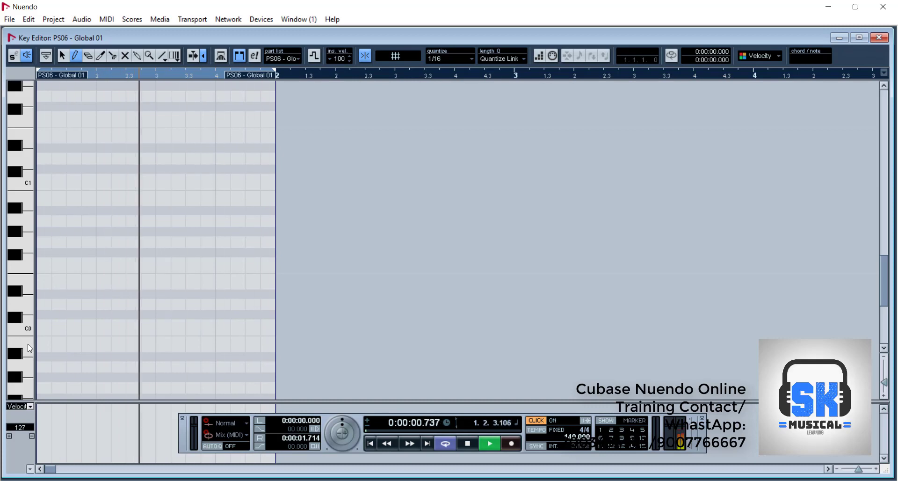
{"action": "scroll", "coordinate": [35, 329], "scroll_direction": "down", "scroll_amount": 2}
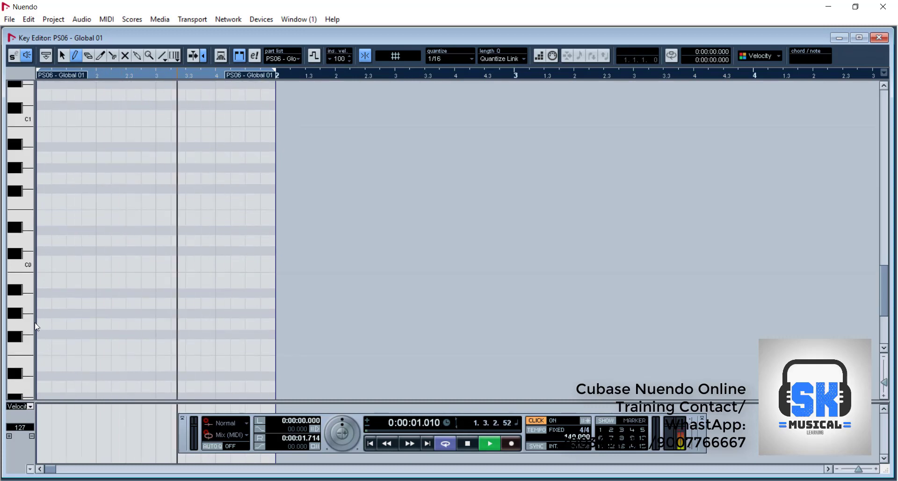
{"action": "key", "text": "space"}
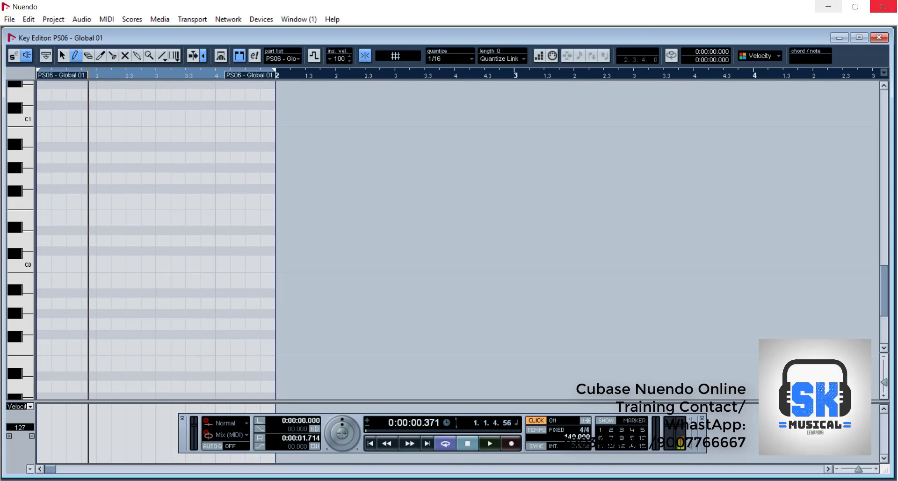
{"action": "left_click", "coordinate": [879, 37]}
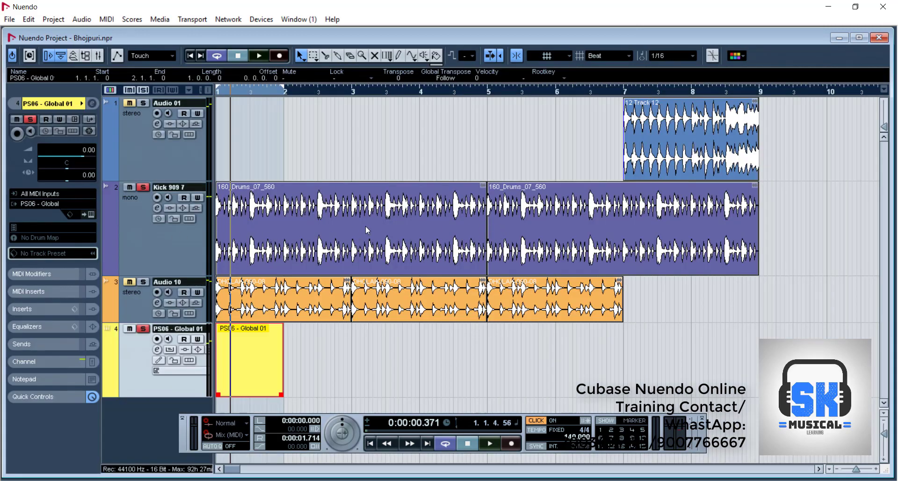
- Listen to the one-bar loop with Audio 10 and PS06 - Global 01 soloed, opening the MIDI part in the Key Editor before stopping
{"action": "left_click", "coordinate": [177, 244]}
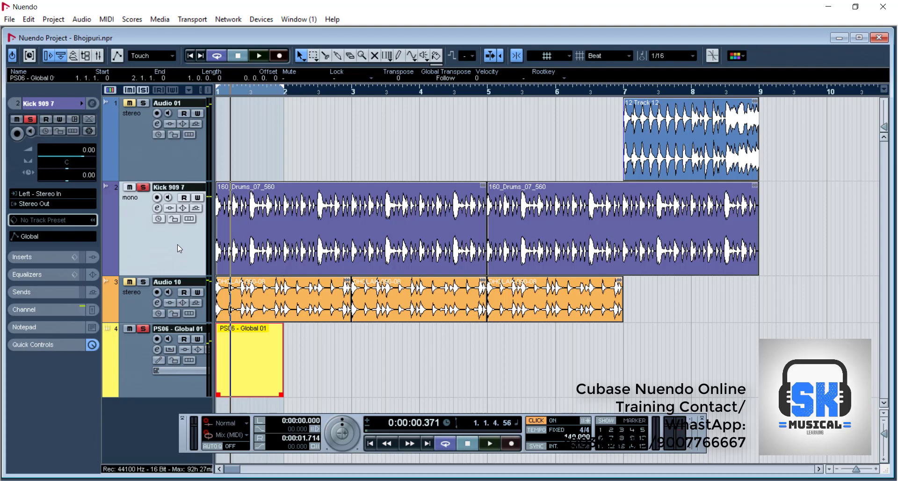
{"action": "left_click", "coordinate": [326, 245]}
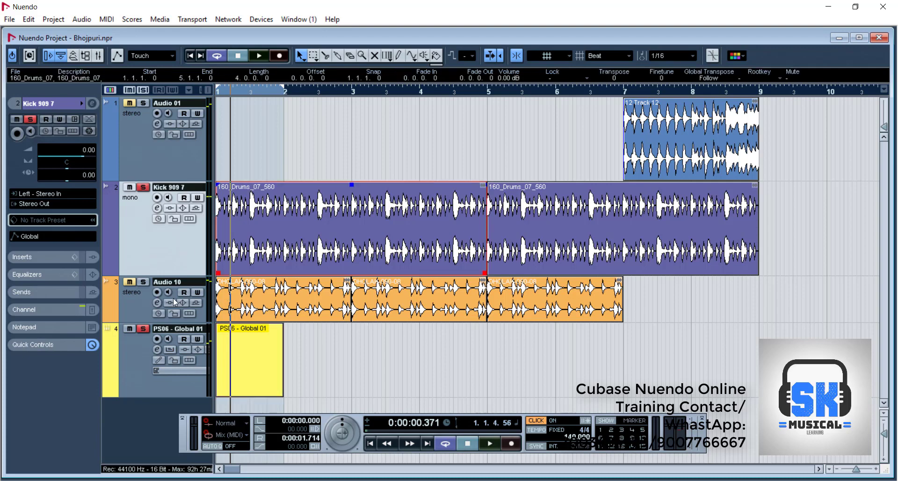
{"action": "left_click", "coordinate": [150, 299]}
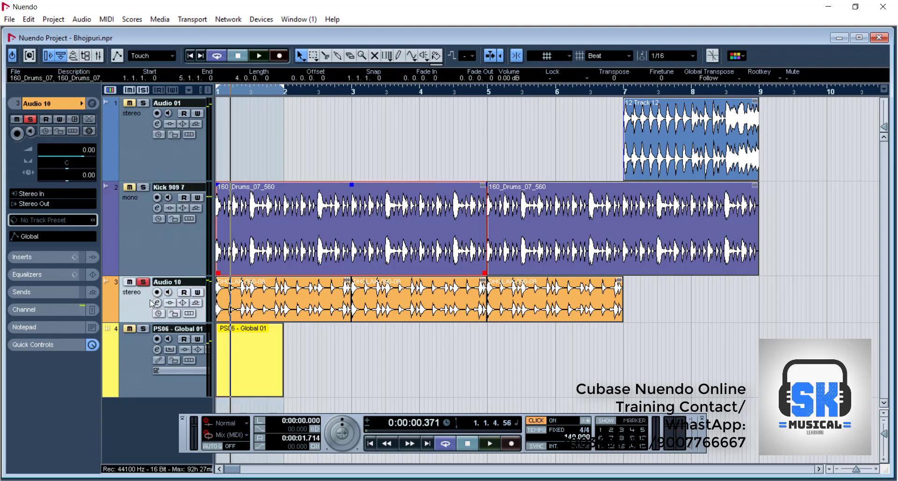
{"action": "left_click", "coordinate": [144, 331]}
{"action": "key", "text": "space"}
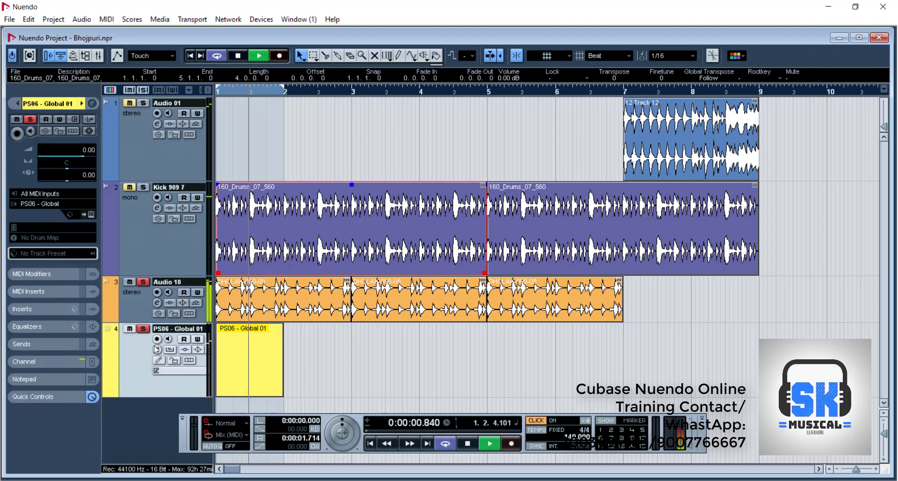
{"action": "double_click", "coordinate": [248, 358]}
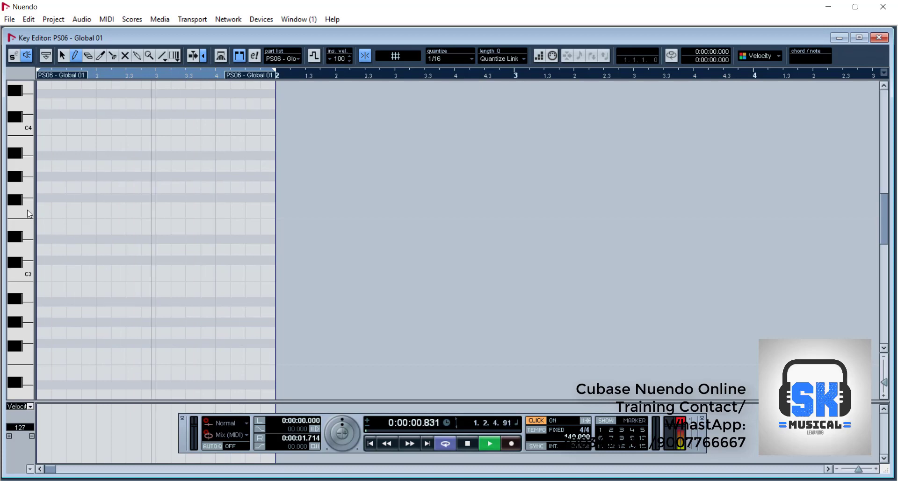
{"action": "key", "text": "space"}
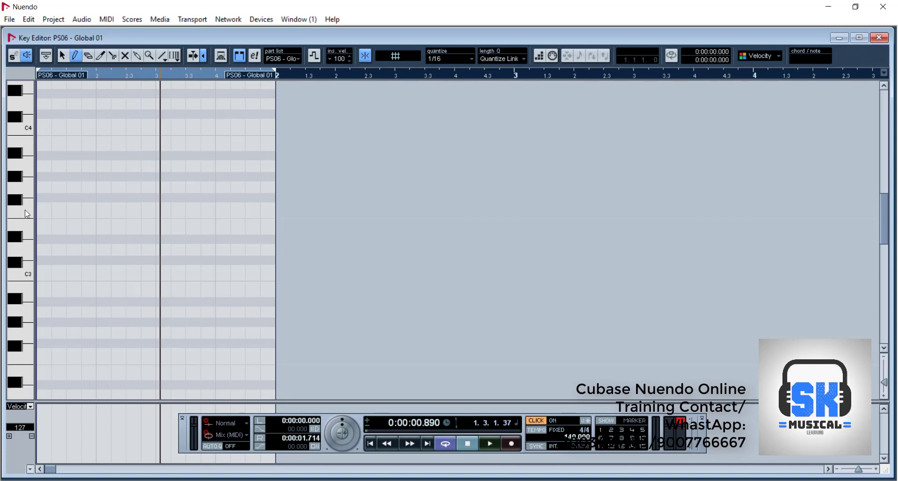
- Search Windows for "note" and open a blank Notepad document
{"action": "left_click", "coordinate": [187, 480]}
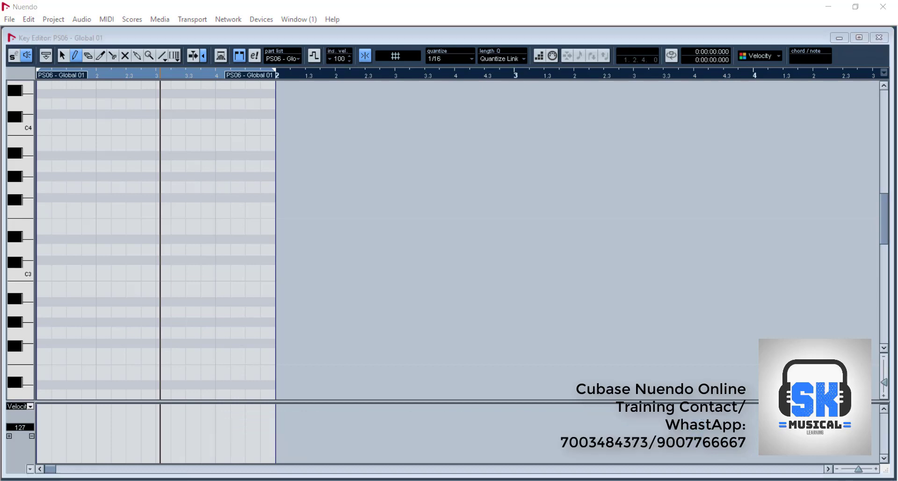
{"action": "left_click", "coordinate": [187, 480]}
{"action": "left_click", "coordinate": [187, 480]}
{"action": "key", "text": "super"}
{"action": "type", "text": "n"}
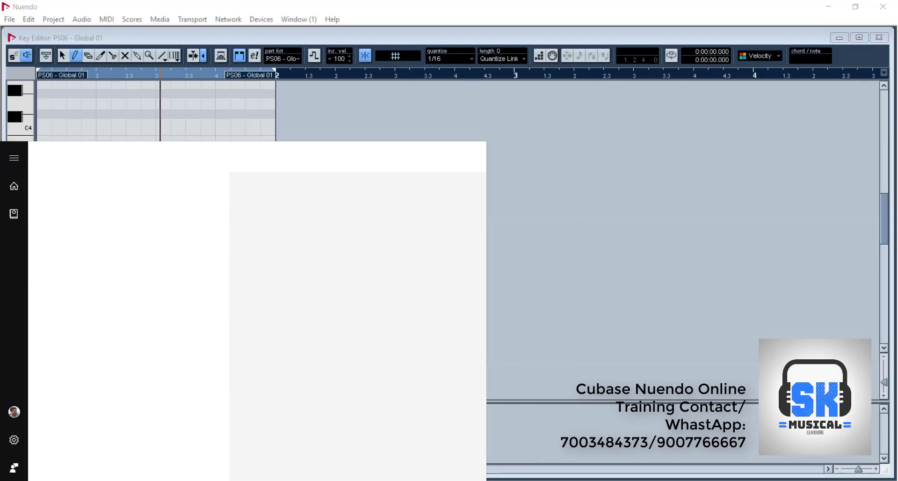
{"action": "type", "text": "ote"}
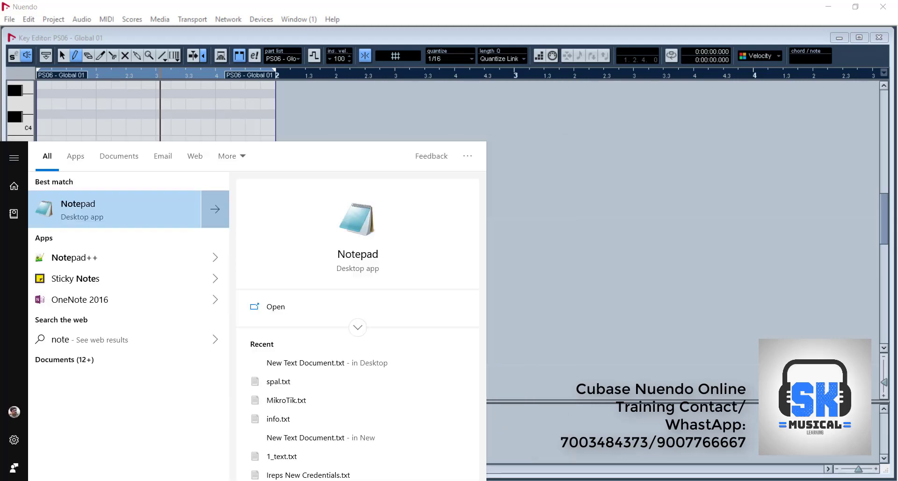
{"action": "key", "text": "Return"}
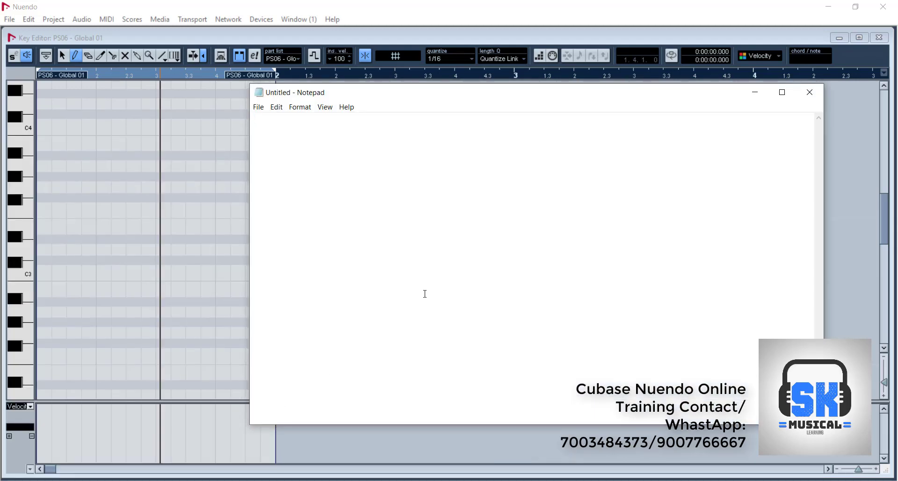
- Write two chord lines in the Notepad document: "B: B D# F#" and "F: F A C"
{"action": "type", "text": "B:  B D# F#"}
{"action": "key", "text": "Return"}
{"action": "type", "text": "F: F"}
{"action": "key", "text": "BackSpace"}
{"action": "key", "text": "BackSpace"}
{"action": "type", "text": "F A  C"}
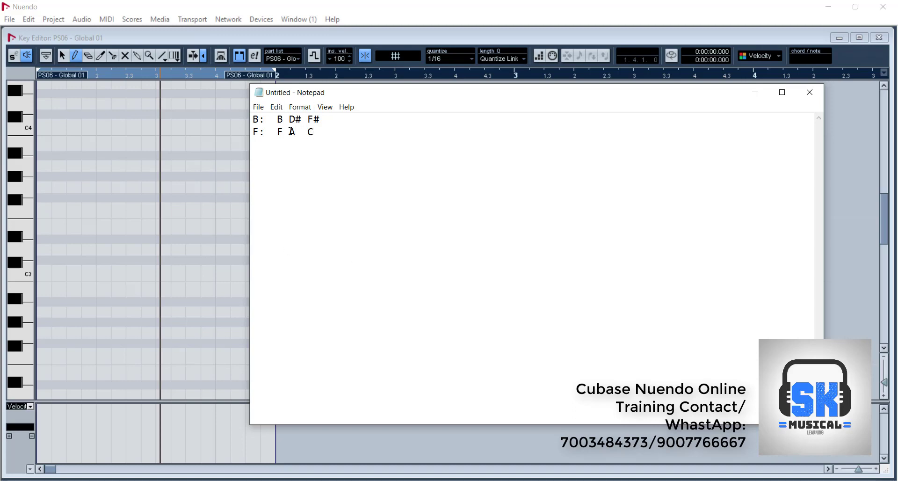
- Compare the B and F chord notes by highlighting them in the document, and minimize Notepad
{"action": "left_click_drag", "start_coordinate": [280, 121], "coordinate": [323, 117]}
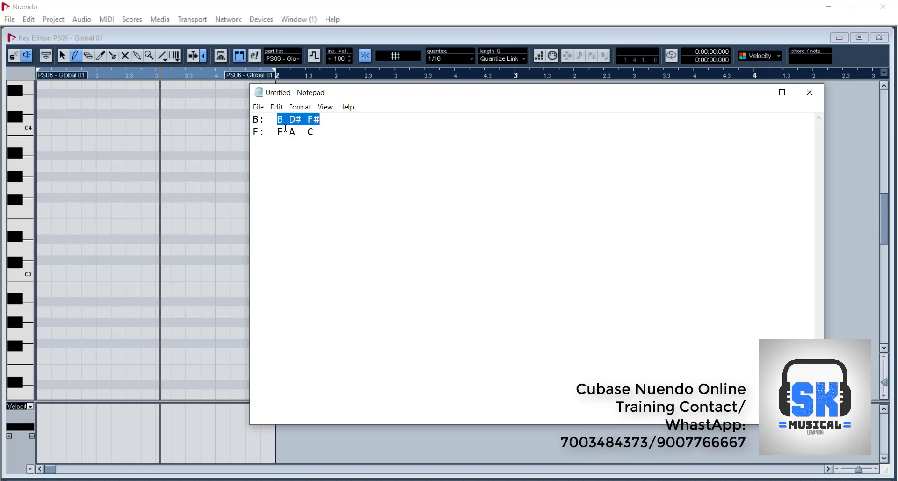
{"action": "left_click_drag", "start_coordinate": [274, 135], "coordinate": [327, 138]}
{"action": "left_click", "coordinate": [327, 141]}
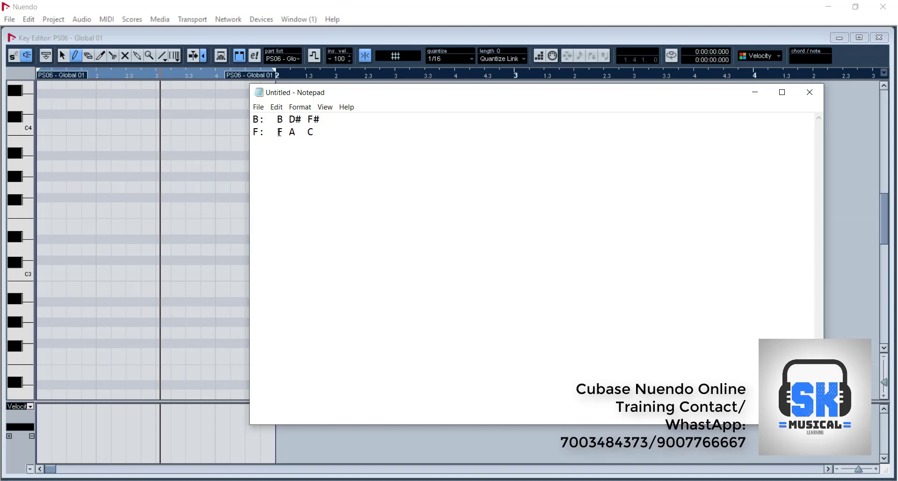
{"action": "left_click_drag", "start_coordinate": [272, 132], "coordinate": [253, 119]}
{"action": "left_click", "coordinate": [263, 120]}
{"action": "left_click_drag", "start_coordinate": [307, 133], "coordinate": [312, 133]}
{"action": "left_click", "coordinate": [320, 135]}
{"action": "left_click_drag", "start_coordinate": [308, 133], "coordinate": [312, 132]}
{"action": "left_click", "coordinate": [754, 92]}
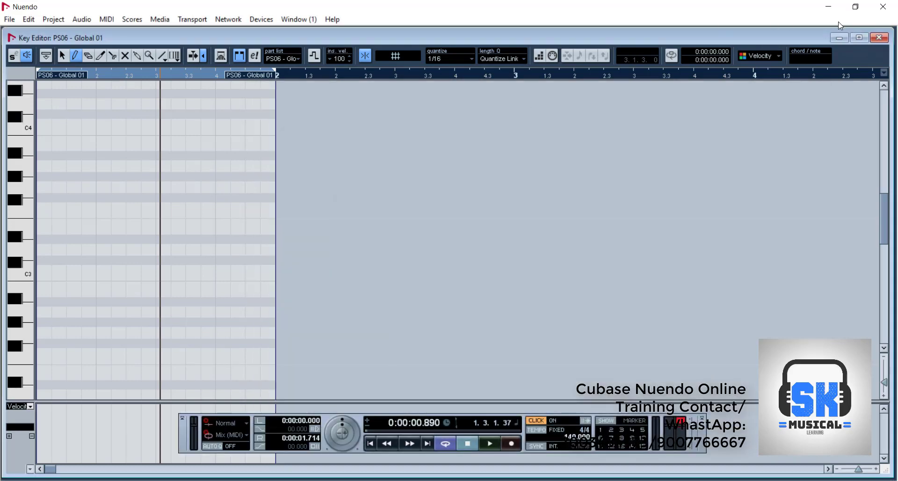
- Return to the project window and delete the second 160_Drums_07_560 event, from bar 5 to bar 9, on Kick 909 7
{"action": "left_click", "coordinate": [839, 38]}
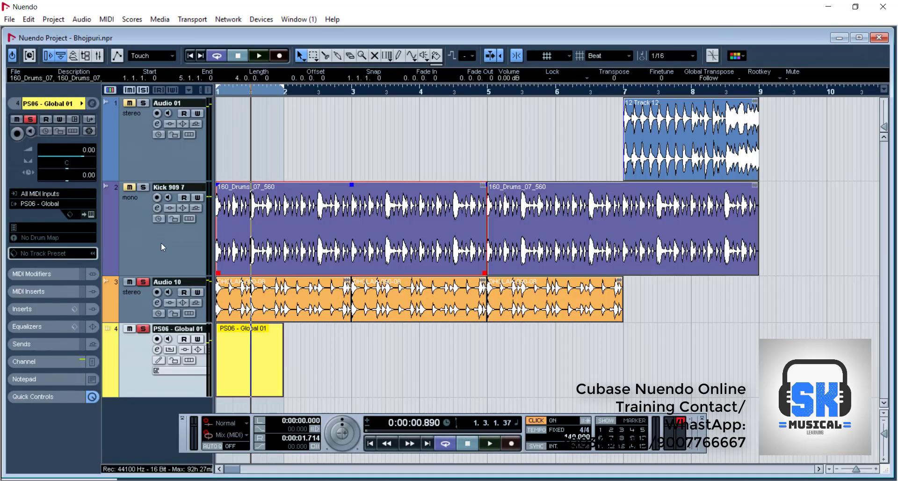
{"action": "left_click", "coordinate": [161, 243]}
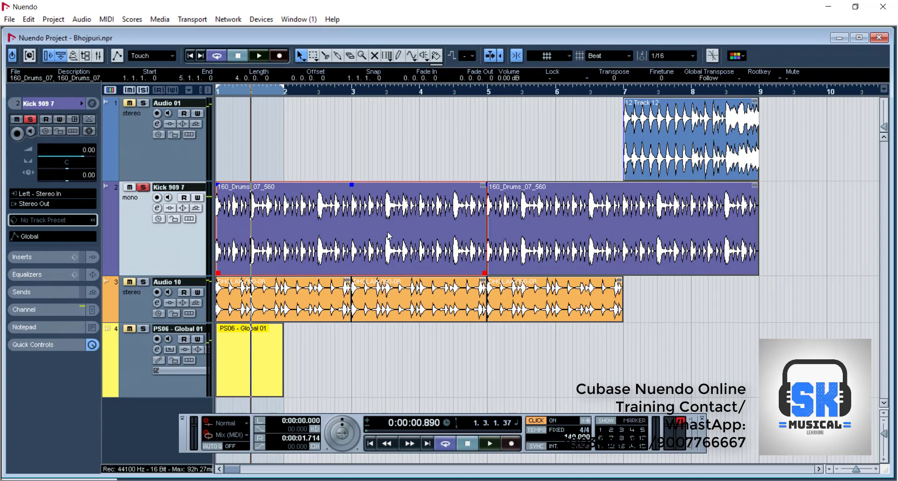
{"action": "left_click", "coordinate": [571, 237]}
{"action": "key", "text": "Delete"}
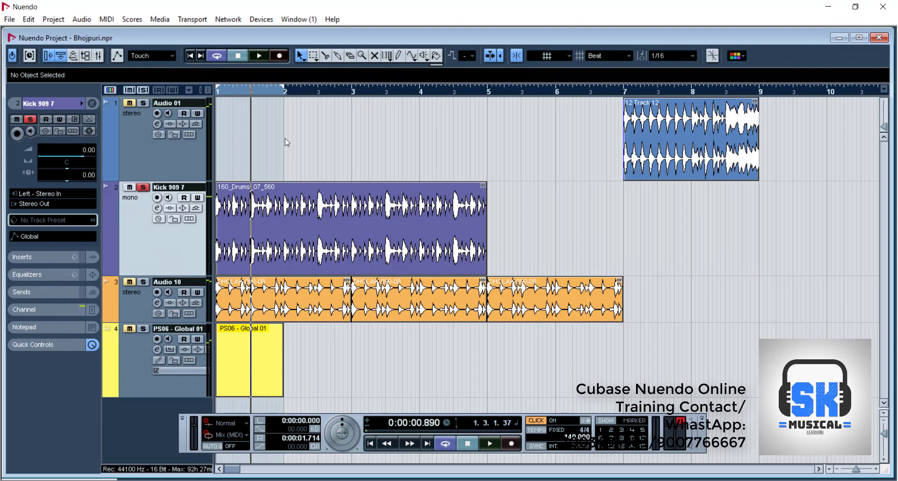
- Select the whole 160_Drums_07_560 event on Kick 909 7 and preview a Pitch Shift of 1 semitone
{"action": "left_click", "coordinate": [314, 57]}
{"action": "double_click", "coordinate": [300, 213]}
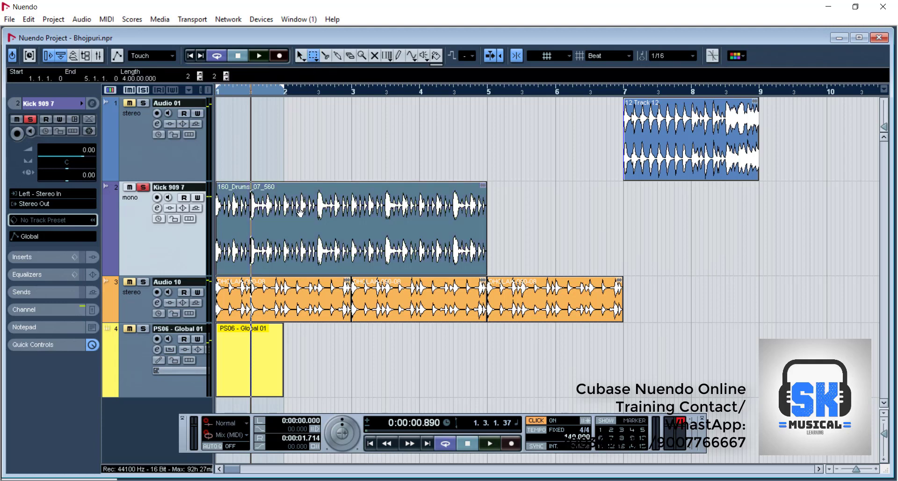
{"action": "right_click", "coordinate": [298, 212]}
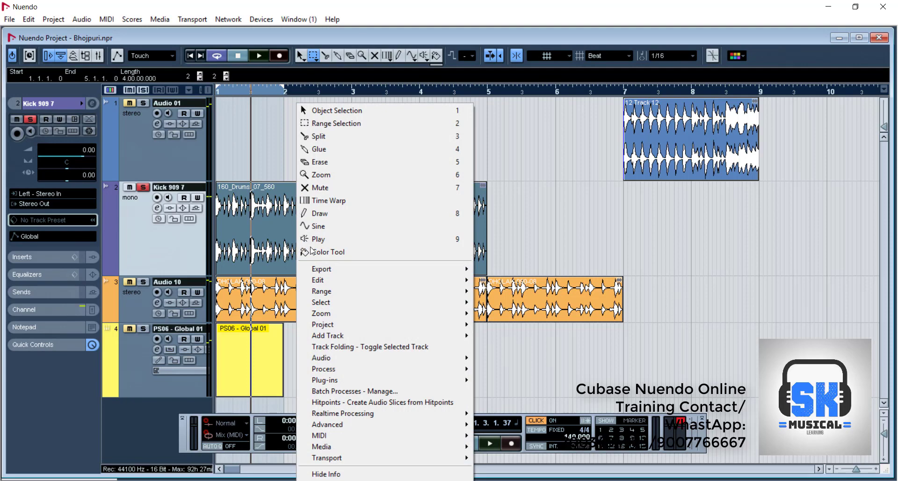
{"action": "mouse_move", "coordinate": [372, 368]}
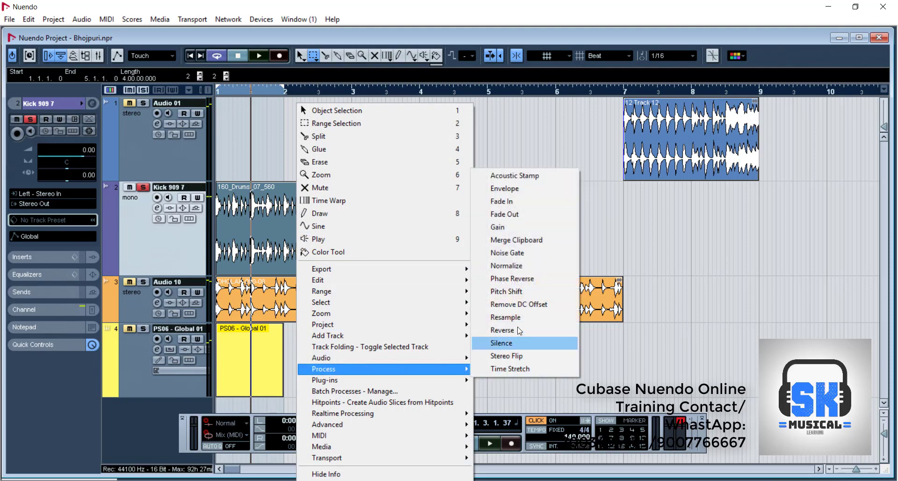
{"action": "left_click", "coordinate": [513, 291]}
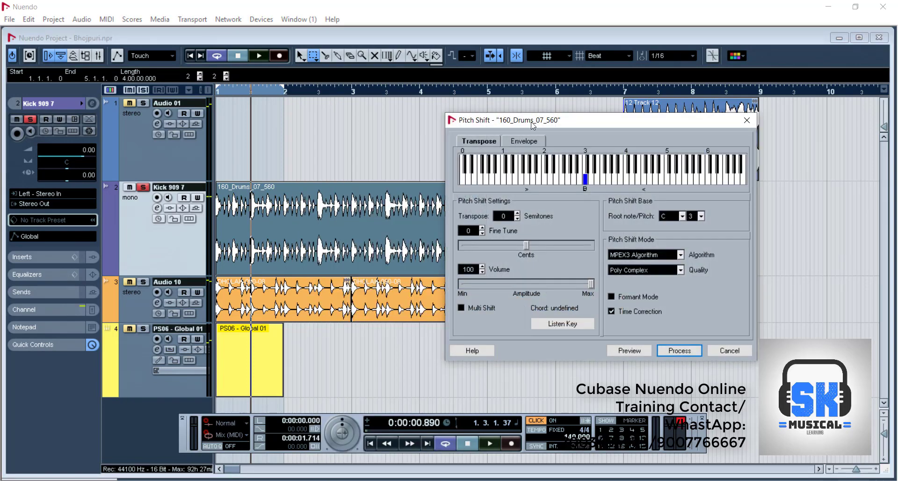
{"action": "left_click_drag", "start_coordinate": [530, 125], "coordinate": [454, 99]}
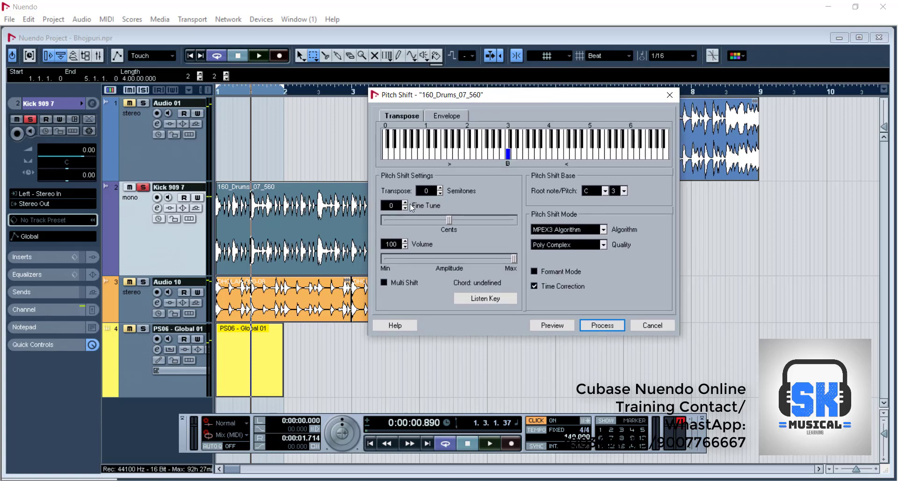
{"action": "left_click", "coordinate": [440, 189]}
{"action": "left_click", "coordinate": [552, 328]}
{"action": "left_click", "coordinate": [598, 327]}
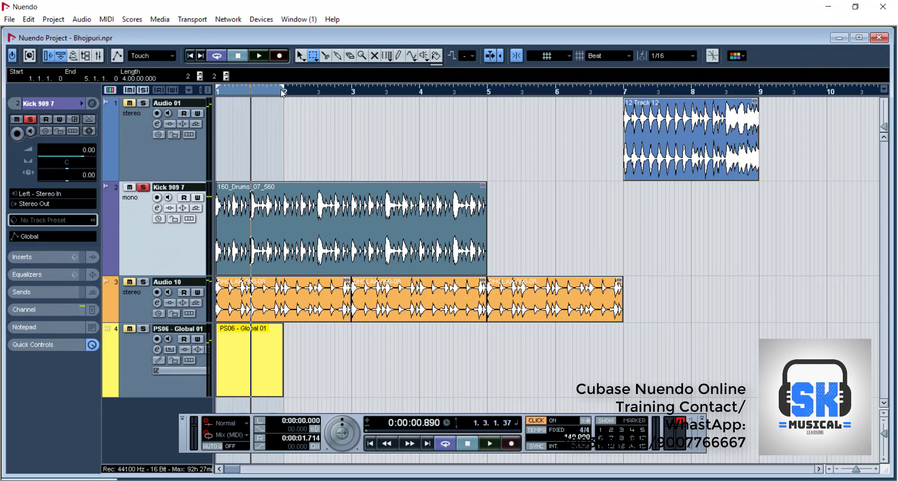
- Extend the loop range to bar 5 and process the 160_Drums_07_560 event with the 1-semitone Pitch Shift
{"action": "left_click_drag", "start_coordinate": [284, 88], "coordinate": [486, 92]}
{"action": "right_click", "coordinate": [330, 225]}
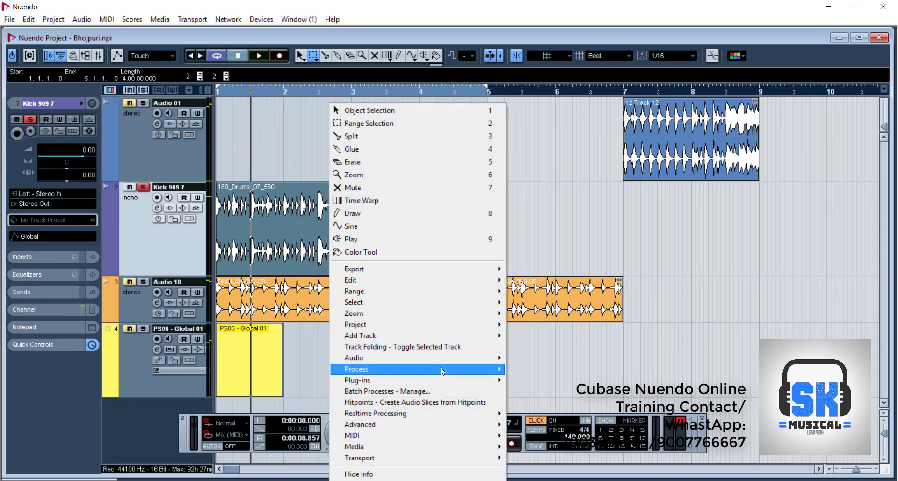
{"action": "mouse_move", "coordinate": [442, 368]}
{"action": "left_click", "coordinate": [542, 292]}
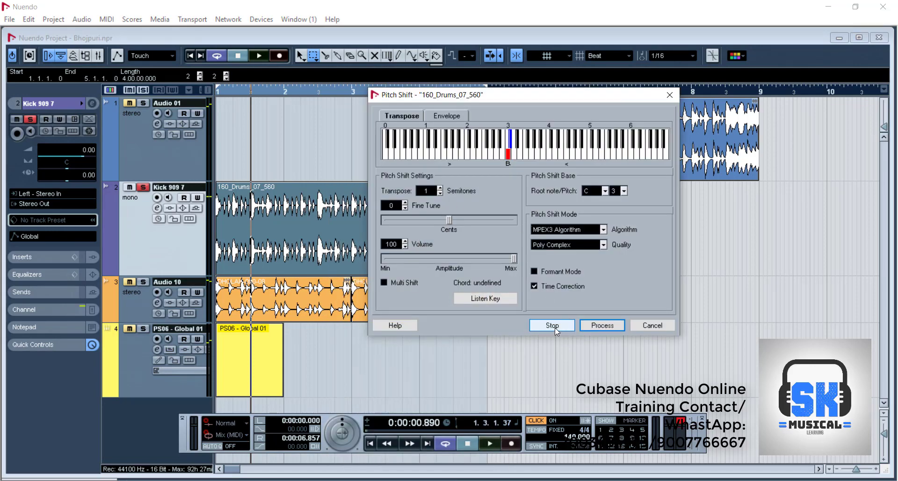
{"action": "left_click", "coordinate": [555, 326]}
{"action": "left_click", "coordinate": [600, 324]}
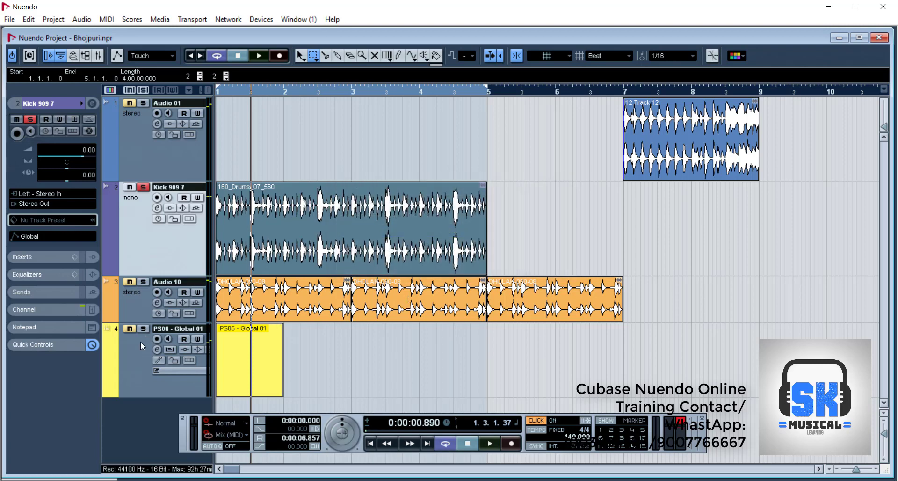
- Solo Audio 10 together with Kick 909 7 and play both loops
{"action": "left_click", "coordinate": [143, 282]}
{"action": "key", "text": "space"}
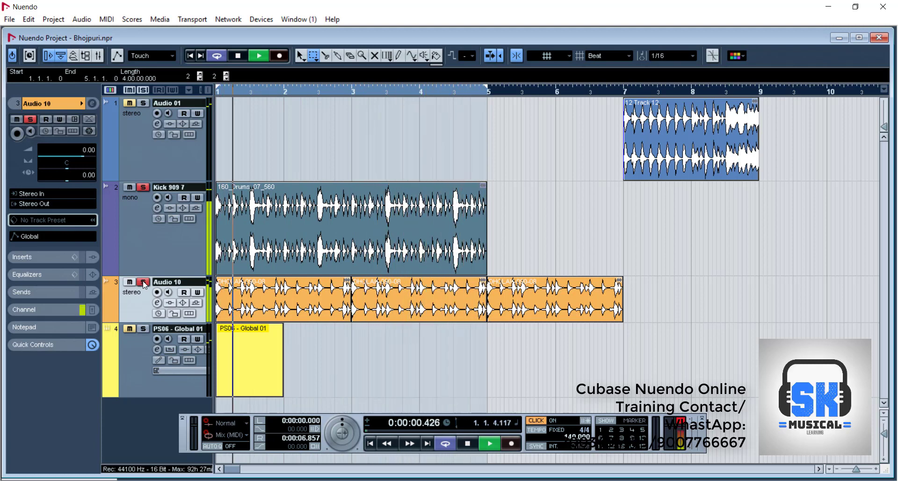
{"action": "key", "text": "space"}
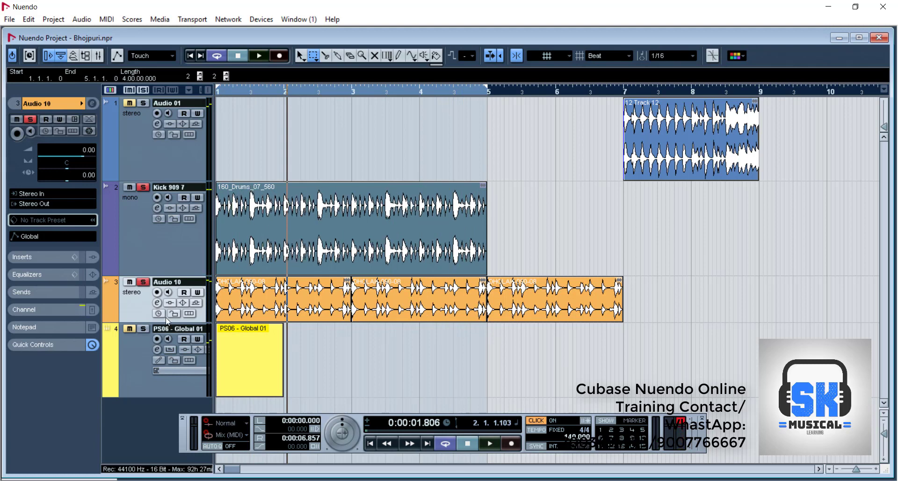
- Set the 160_Drums_07_560 event's Transpose value to 1 and play the loops from the project start
{"action": "left_click", "coordinate": [351, 247]}
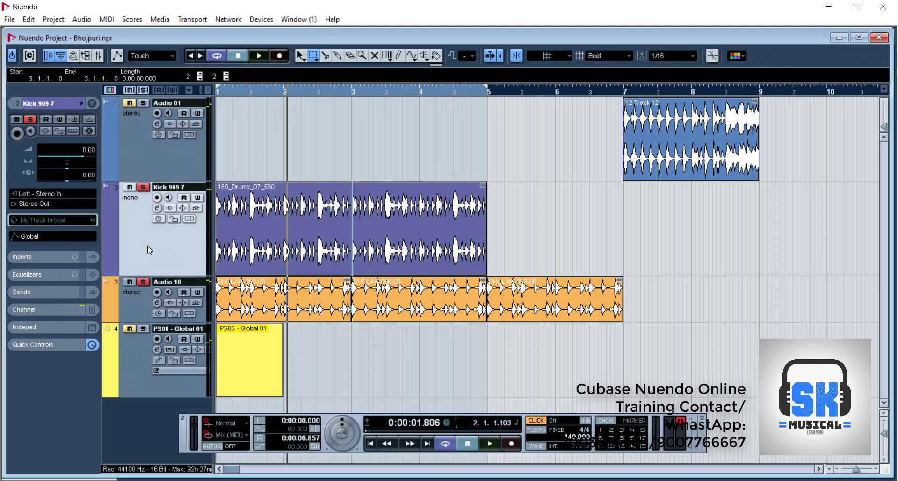
{"action": "left_click", "coordinate": [301, 56]}
{"action": "left_click", "coordinate": [343, 239]}
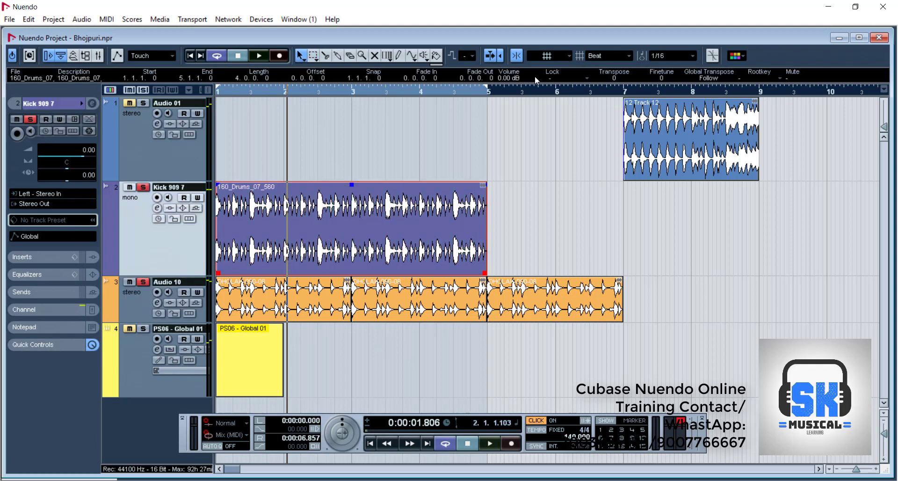
{"action": "left_click", "coordinate": [616, 79]}
{"action": "type", "text": "1"}
{"action": "left_click", "coordinate": [273, 91]}
{"action": "left_click_drag", "start_coordinate": [271, 88], "coordinate": [200, 83]}
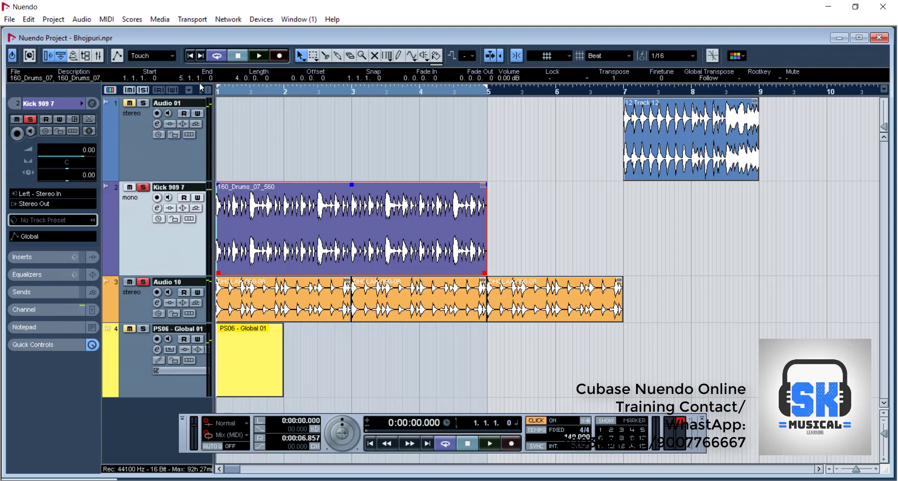
{"action": "key", "text": "space"}
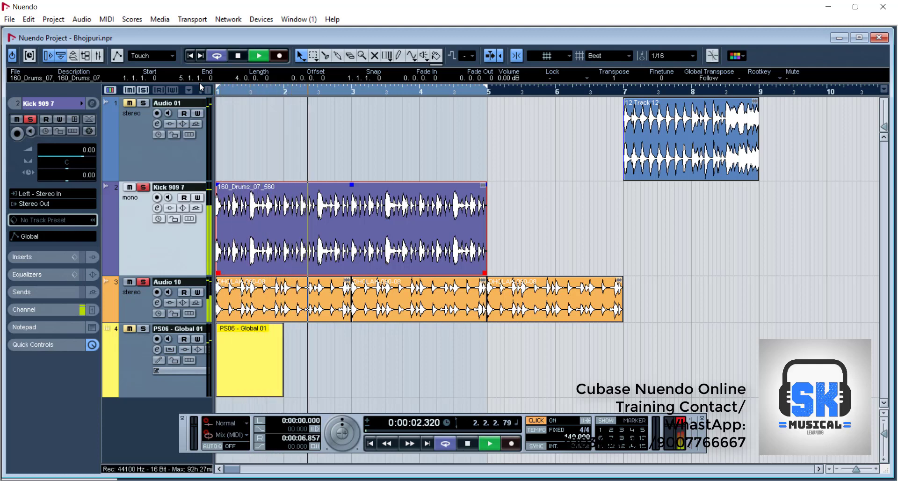
{"action": "key", "text": "space"}
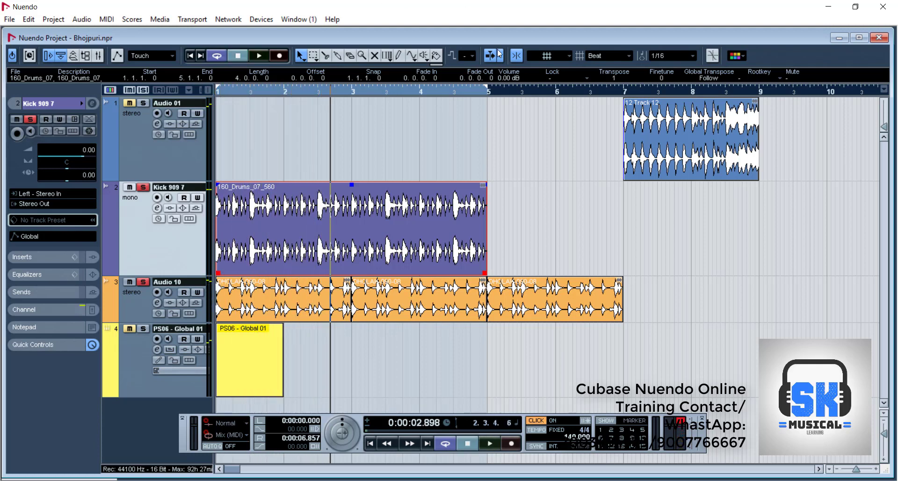
- Reset the 160_Drums_07_560 event's Transpose value to 0
{"action": "left_click", "coordinate": [615, 79]}
{"action": "left_click", "coordinate": [614, 79]}
{"action": "type", "text": "0"}
{"action": "left_click", "coordinate": [140, 307]}
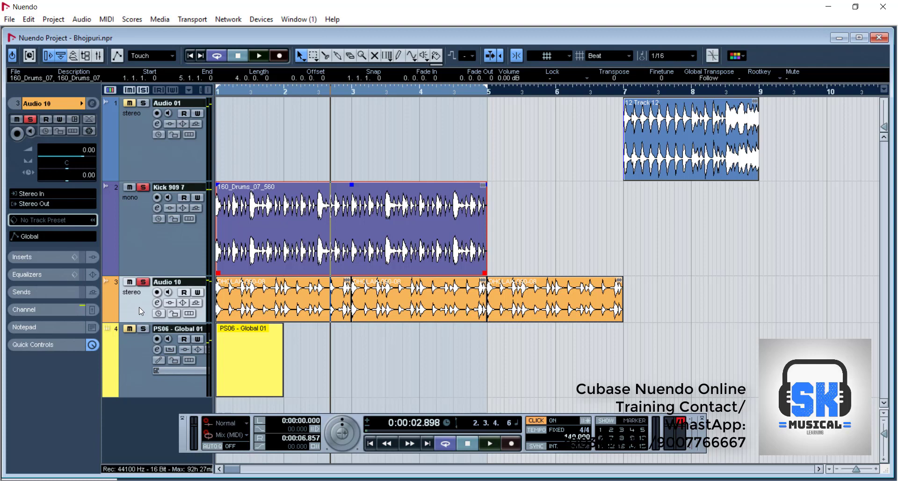
{"action": "left_click", "coordinate": [136, 267]}
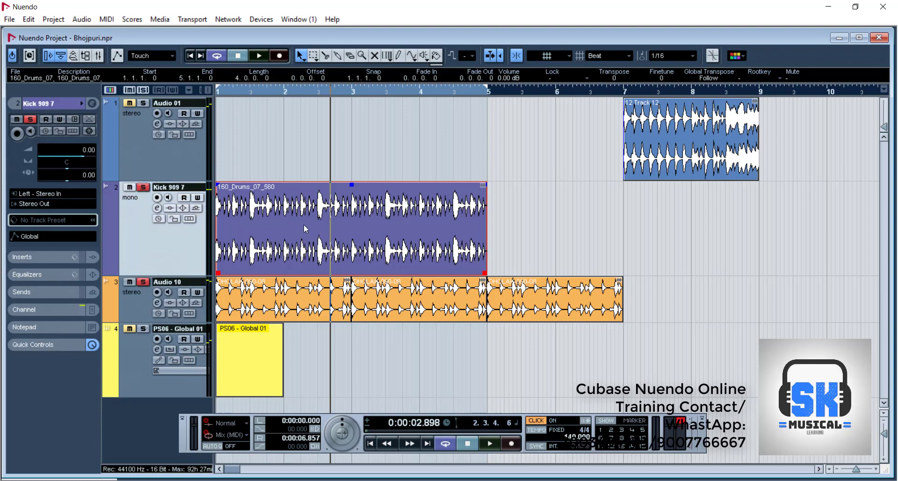
- Open Pitch Shift for the whole 160_Drums_07_560 event and set its transposition to 0 semitones
{"action": "key", "text": "2"}
{"action": "left_click", "coordinate": [338, 240]}
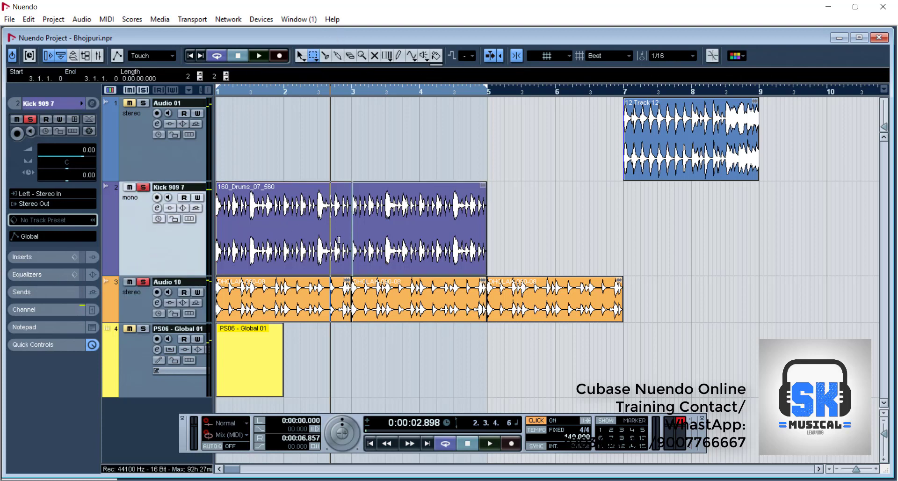
{"action": "double_click", "coordinate": [329, 226]}
{"action": "right_click", "coordinate": [329, 226]}
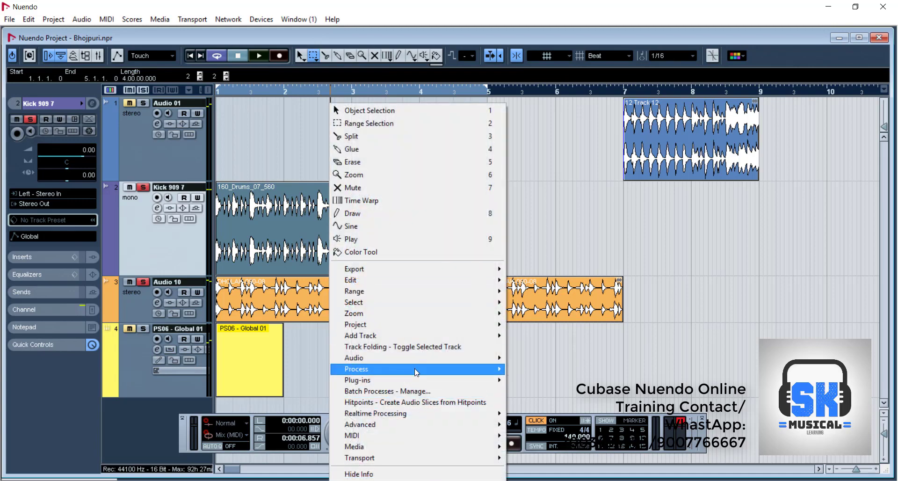
{"action": "mouse_move", "coordinate": [503, 371]}
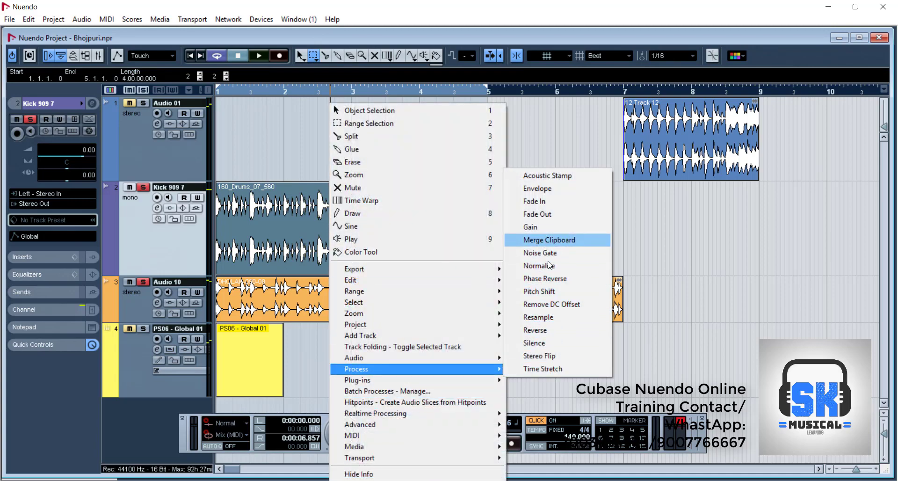
{"action": "left_click", "coordinate": [538, 291]}
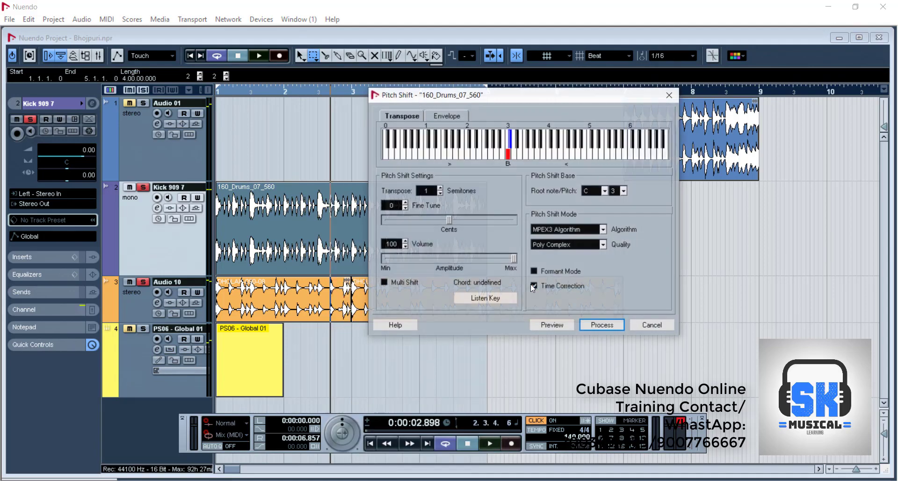
{"action": "left_click", "coordinate": [440, 193]}
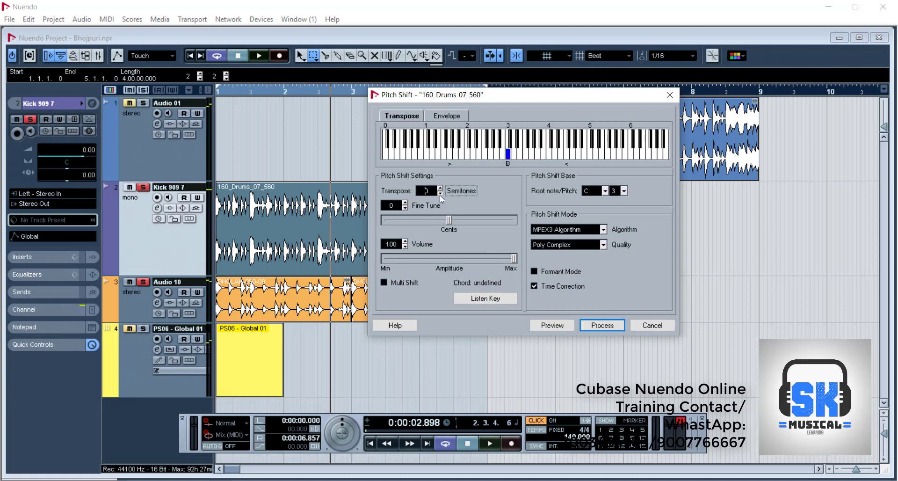
- Try different Fine Tune amounts in cents in both directions, and cancel the Pitch Shift
{"action": "left_click", "coordinate": [405, 203]}
{"action": "left_click", "coordinate": [406, 203]}
{"action": "left_click", "coordinate": [405, 204]}
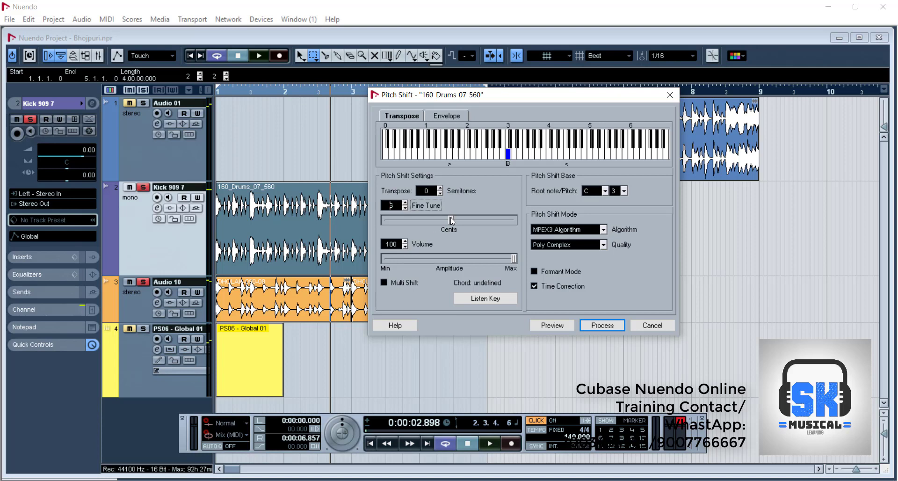
{"action": "left_click_drag", "start_coordinate": [451, 217], "coordinate": [332, 223]}
{"action": "left_click_drag", "start_coordinate": [493, 224], "coordinate": [472, 217]}
{"action": "left_click_drag", "start_coordinate": [469, 221], "coordinate": [443, 220]}
{"action": "left_click", "coordinate": [653, 325]}
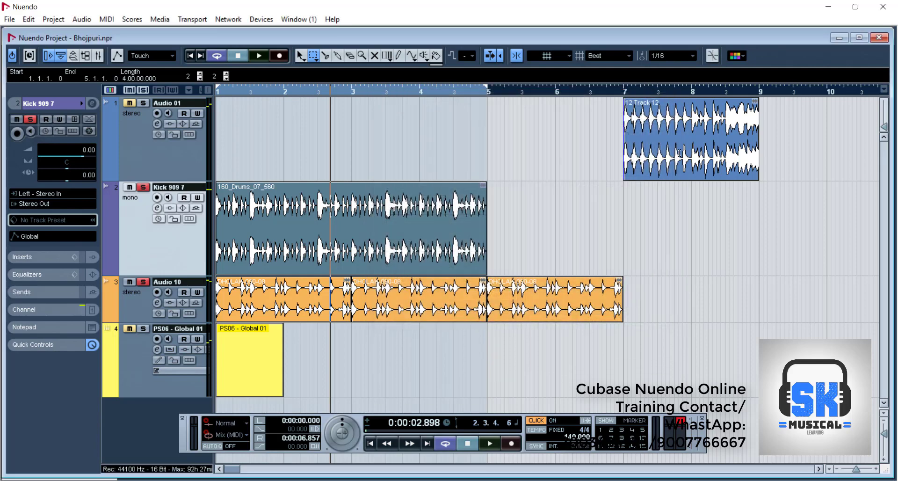
- Return the playhead to the project start and set the locators around the 12 Track 12 event, bars 7 to 9
{"action": "left_click", "coordinate": [676, 139]}
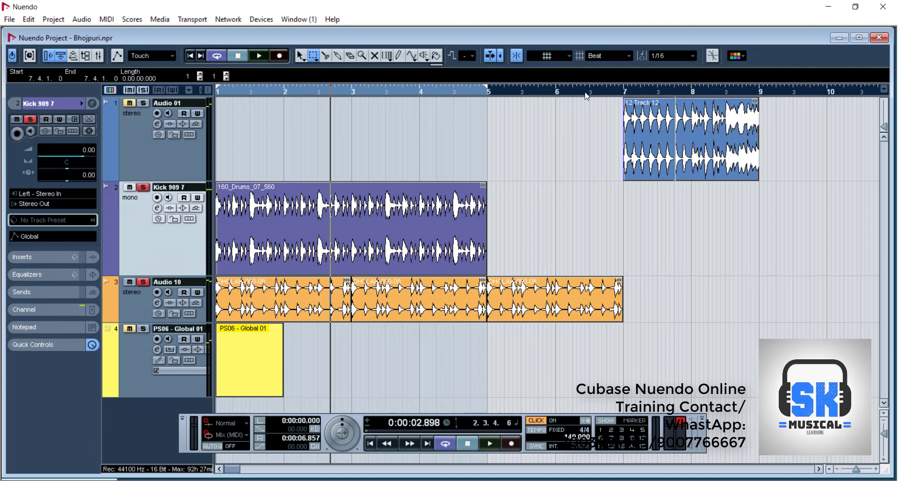
{"action": "left_click", "coordinate": [237, 58]}
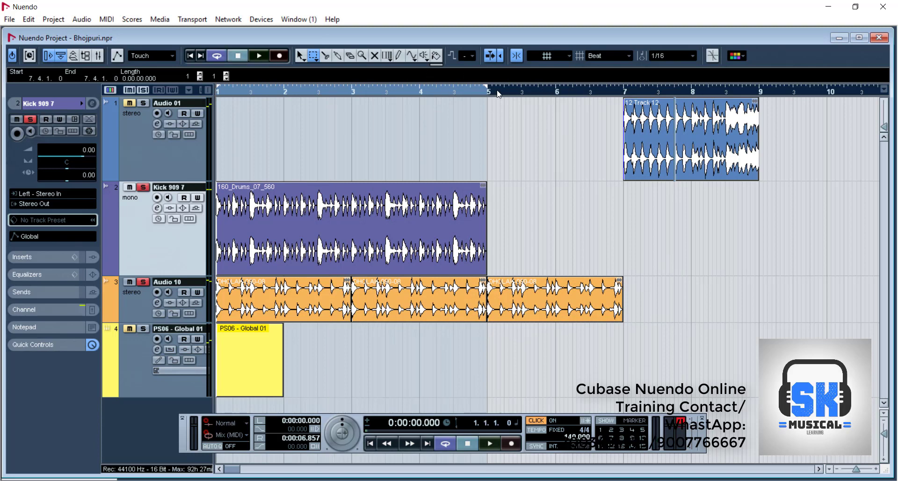
{"action": "left_click", "coordinate": [542, 94], "text": "alt"}
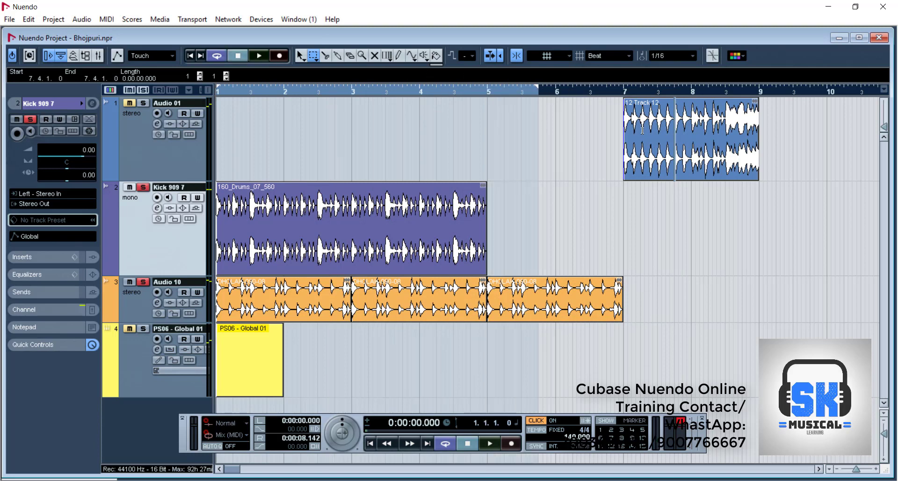
{"action": "key", "text": "1"}
{"action": "left_click", "coordinate": [686, 143]}
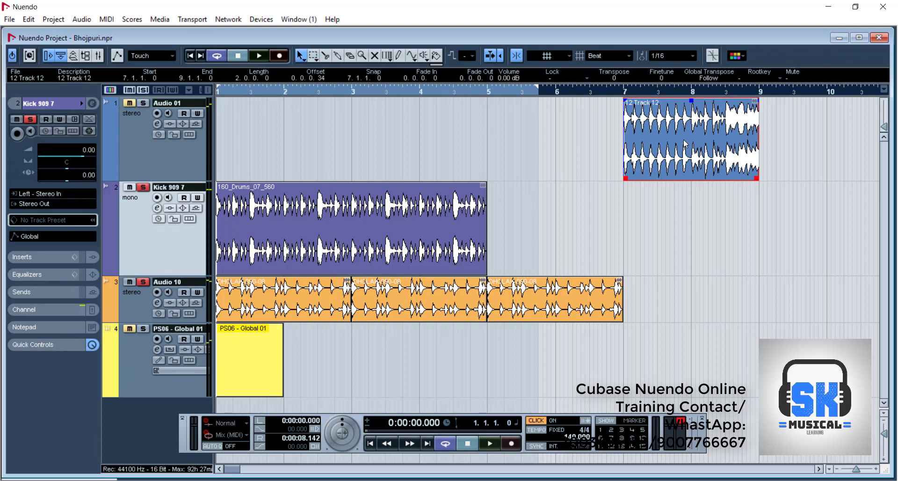
{"action": "key", "text": "p"}
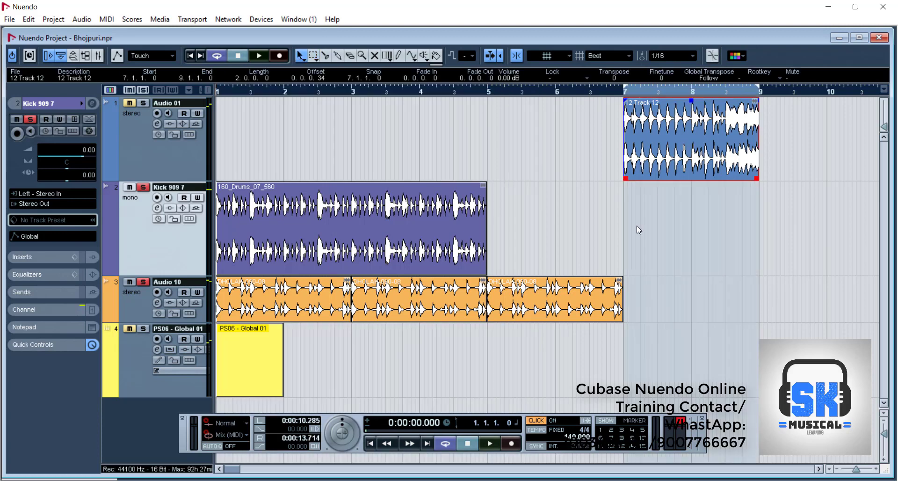
- Solo only Audio 01 and PS06 - Global 01, and play the 12 Track 12 event from bar 7
{"action": "left_click", "coordinate": [147, 342]}
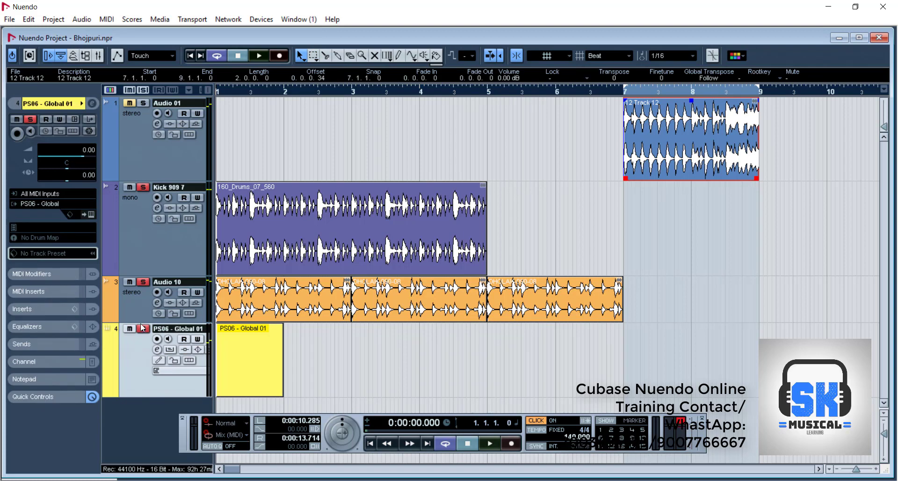
{"action": "left_click", "coordinate": [147, 105]}
{"action": "left_click", "coordinate": [146, 334]}
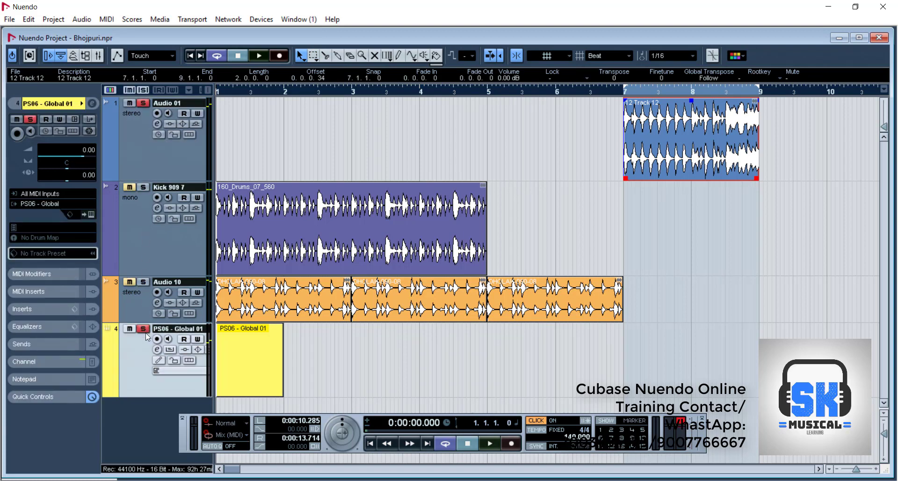
{"action": "key", "text": "space"}
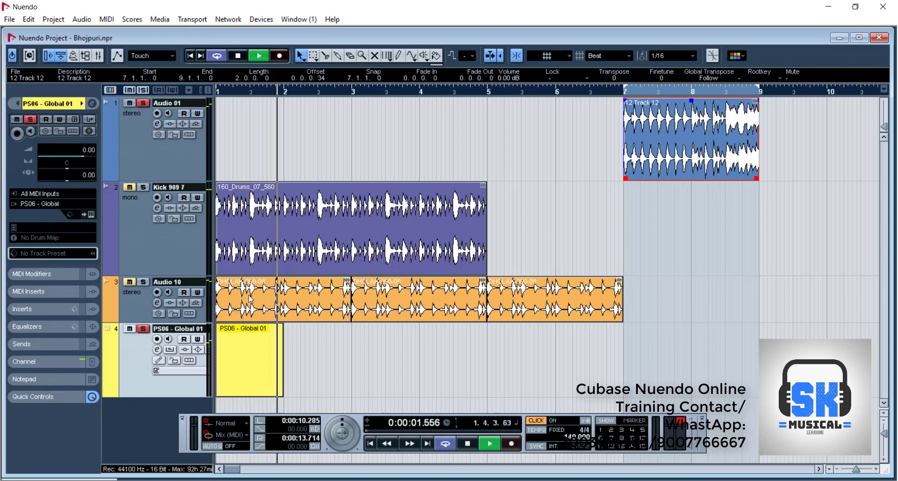
{"action": "left_click", "coordinate": [624, 93]}
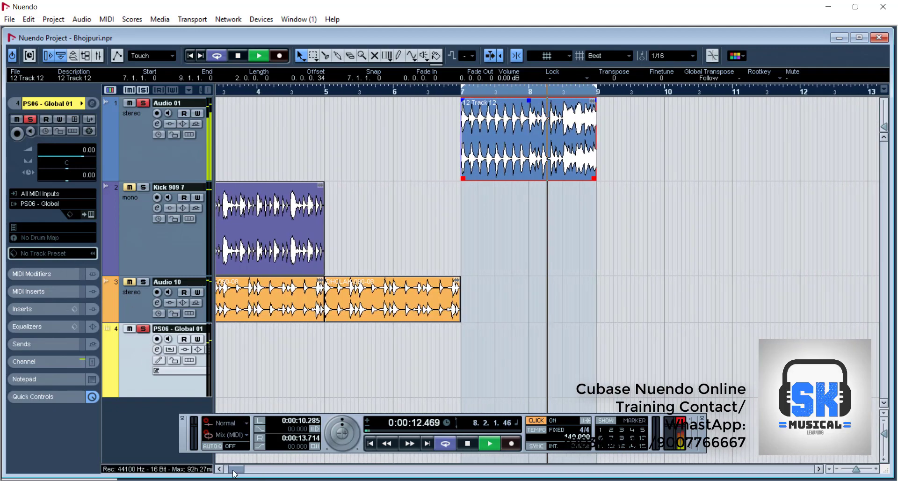
{"action": "key", "text": "space"}
{"action": "left_click_drag", "start_coordinate": [235, 471], "coordinate": [223, 469]}
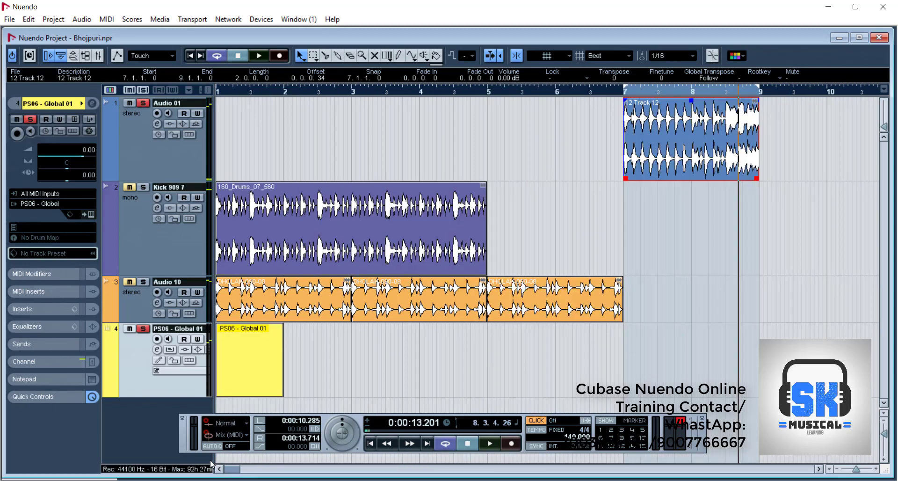
- Move the 12 Track 12 event from bar 7 to bar 1, set the locators around it, and play from the project start
{"action": "left_click_drag", "start_coordinate": [669, 117], "coordinate": [289, 133]}
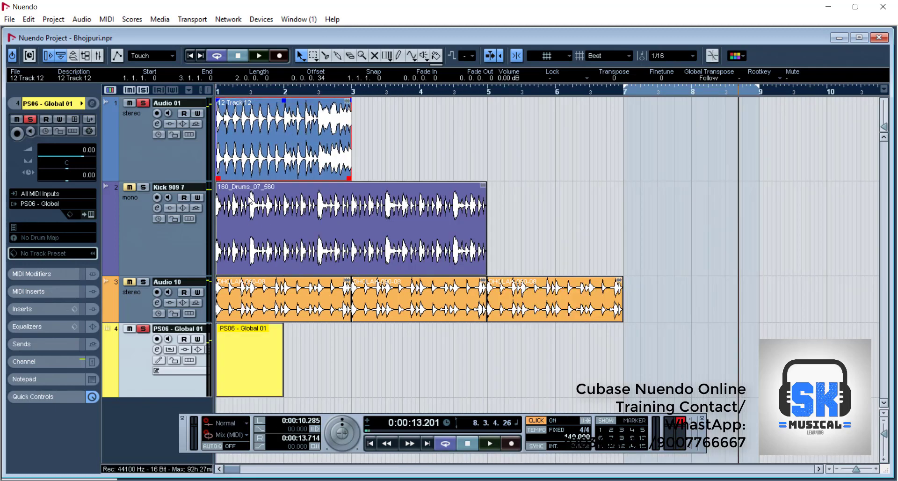
{"action": "key", "text": "p"}
{"action": "key", "text": "space"}
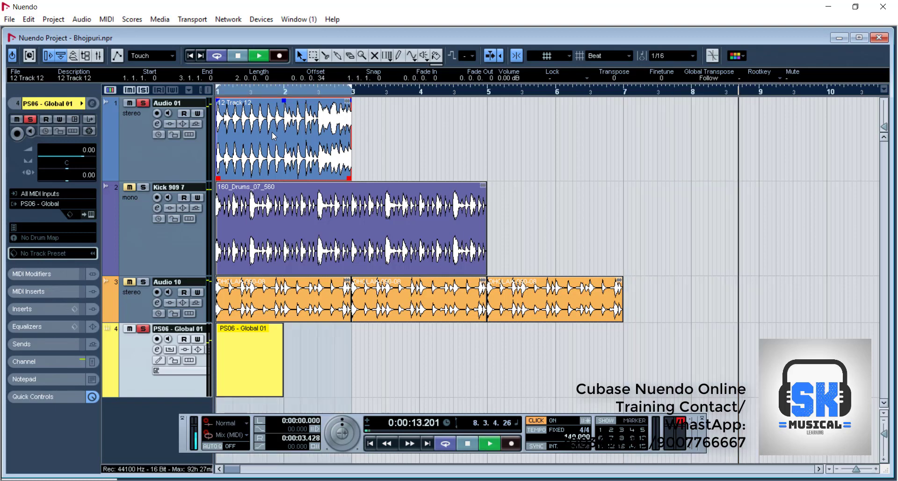
{"action": "left_click", "coordinate": [237, 57]}
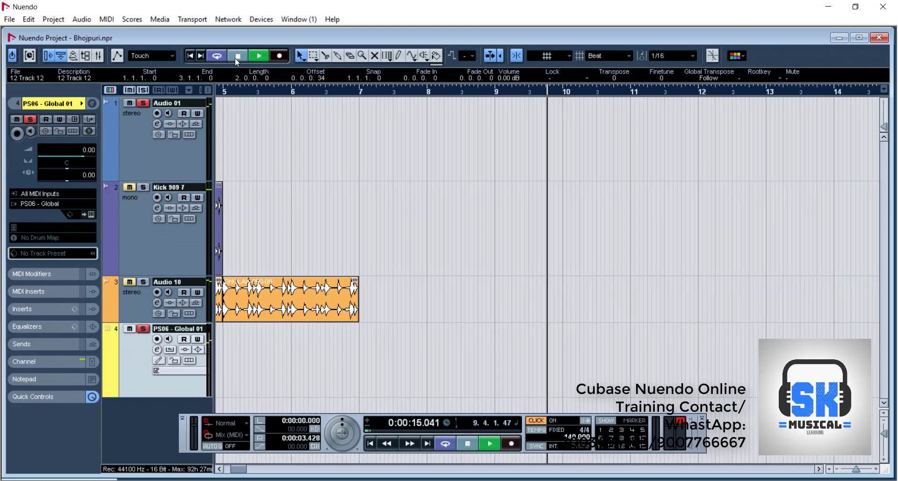
{"action": "left_click", "coordinate": [189, 54]}
{"action": "left_click", "coordinate": [259, 56]}
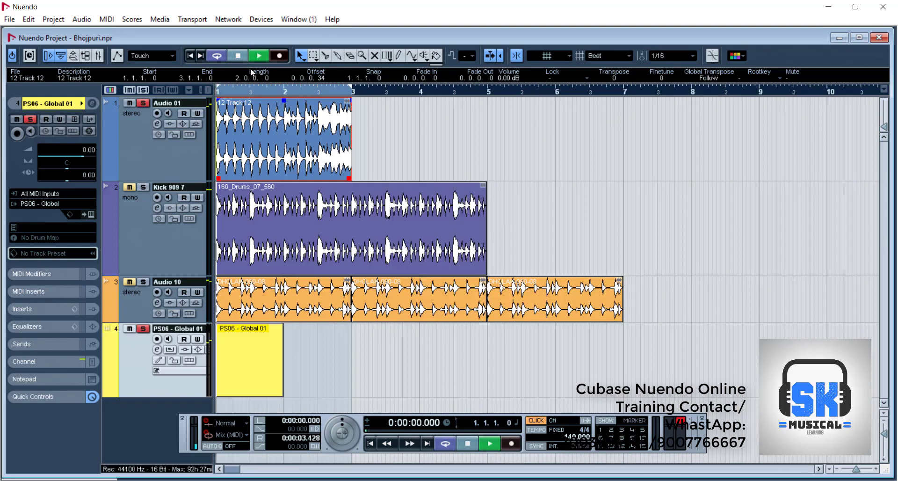
- Open the PS06 - Global 01 part in the Key Editor, sound G3 against the loop, stop playback and close the editor
{"action": "double_click", "coordinate": [251, 357]}
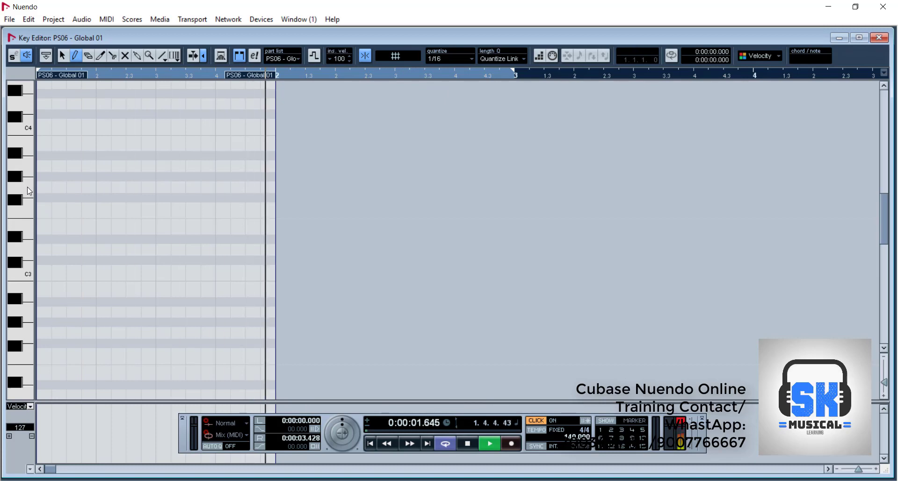
{"action": "key", "text": "space"}
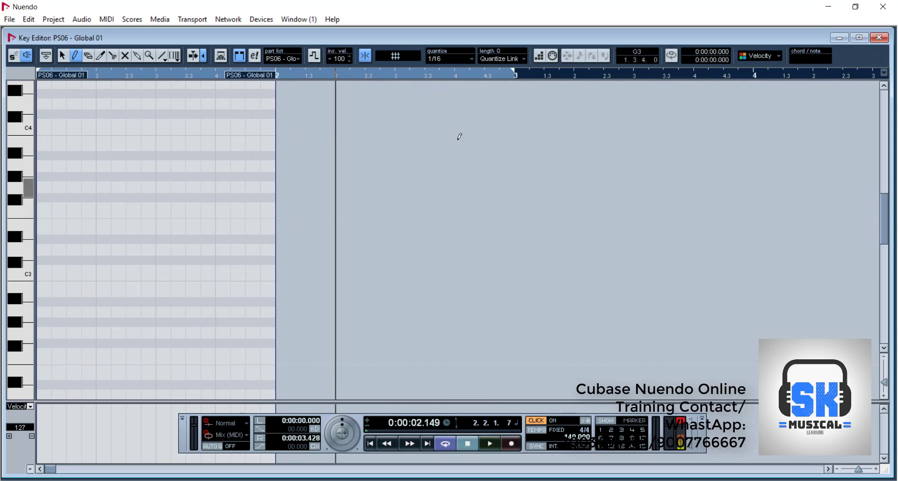
{"action": "left_click", "coordinate": [878, 41]}
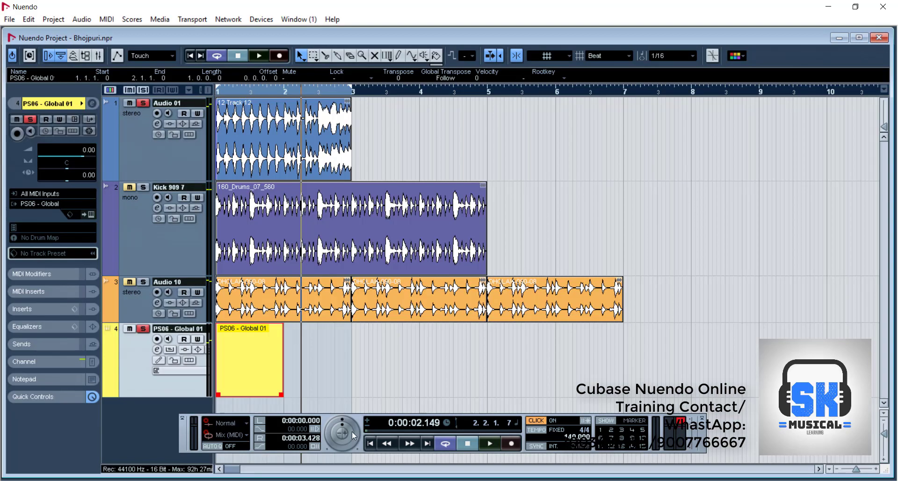
- Switch to Notepad and add the G chord line "G: G B D" below the F chord line
{"action": "key", "text": "alt+Tab"}
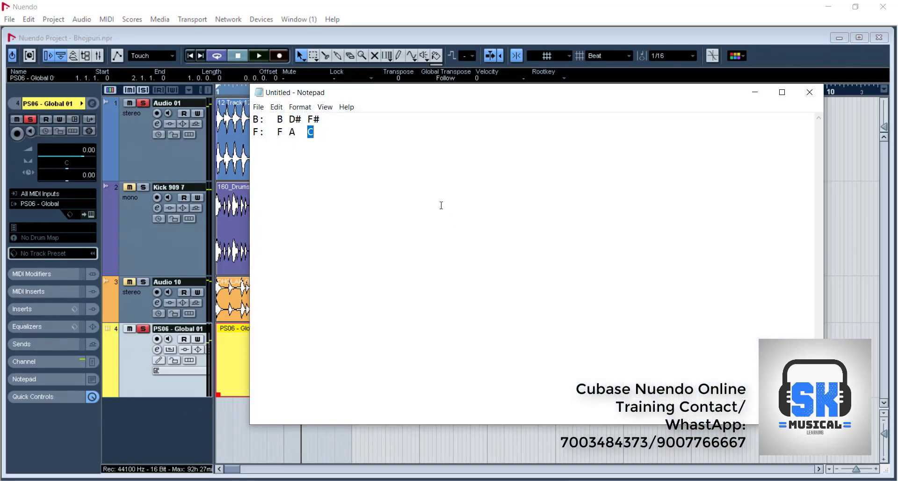
{"action": "left_click", "coordinate": [440, 201]}
{"action": "type", "text": "G:  G"}
{"action": "type", "text": "B    D"}
- Replace the B chord line with the C chord and its notes, C E G
{"action": "left_click_drag", "start_coordinate": [260, 120], "coordinate": [252, 119]}
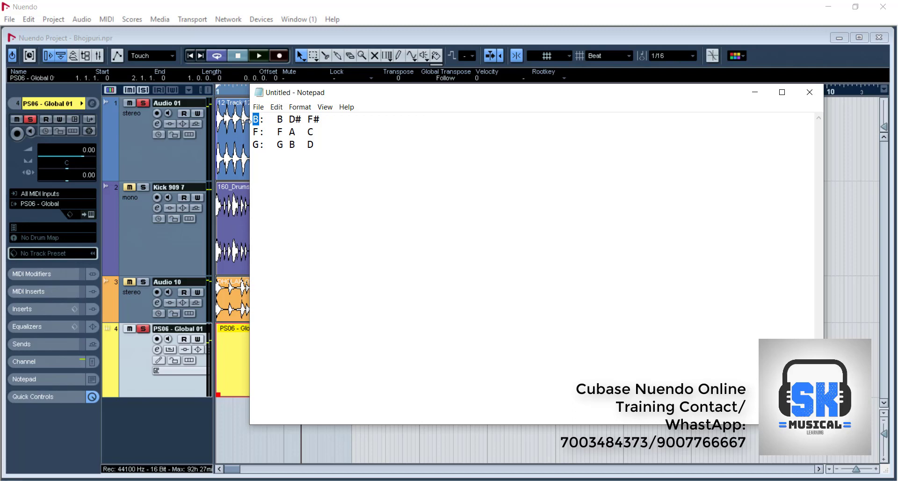
{"action": "type", "text": "C"}
{"action": "key", "text": "BackSpace"}
{"action": "key", "text": "BackSpace"}
{"action": "key", "text": "BackSpace"}
{"action": "key", "text": "BackSpace"}
{"action": "key", "text": "BackSpace"}
{"action": "key", "text": "BackSpace"}
{"action": "key", "text": "BackSpace"}
{"action": "type", "text": "C E  G"}
- Highlight the chord notes in the F and G lines for review, and switch back to Nuendo
{"action": "double_click", "coordinate": [311, 132]}
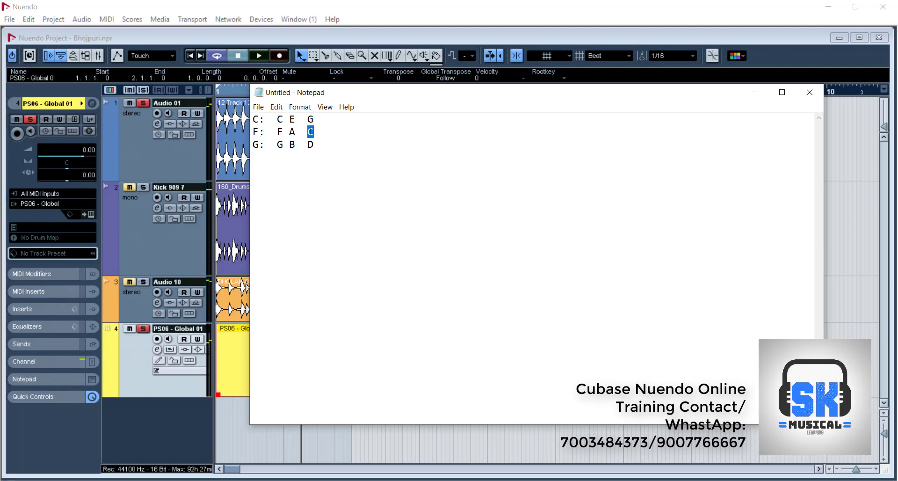
{"action": "left_click_drag", "start_coordinate": [284, 120], "coordinate": [310, 144]}
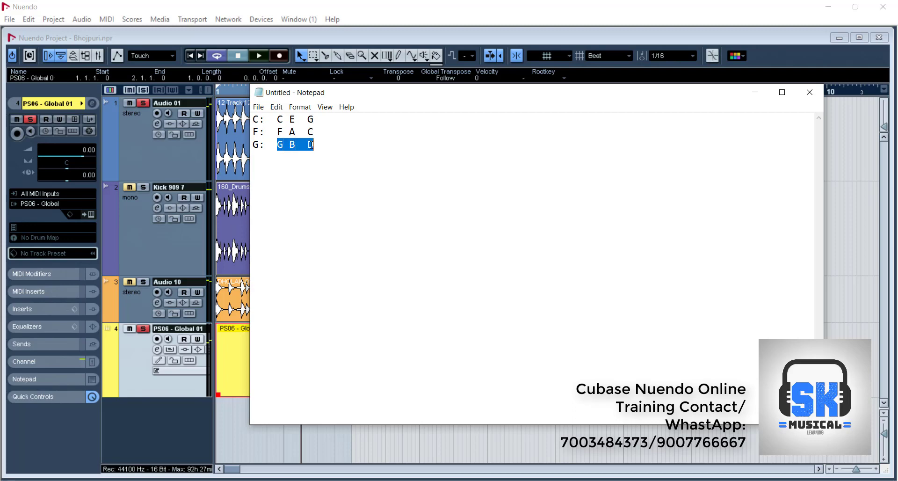
{"action": "left_click", "coordinate": [281, 146]}
{"action": "left_click_drag", "start_coordinate": [284, 145], "coordinate": [277, 145]}
{"action": "left_click", "coordinate": [131, 167]}
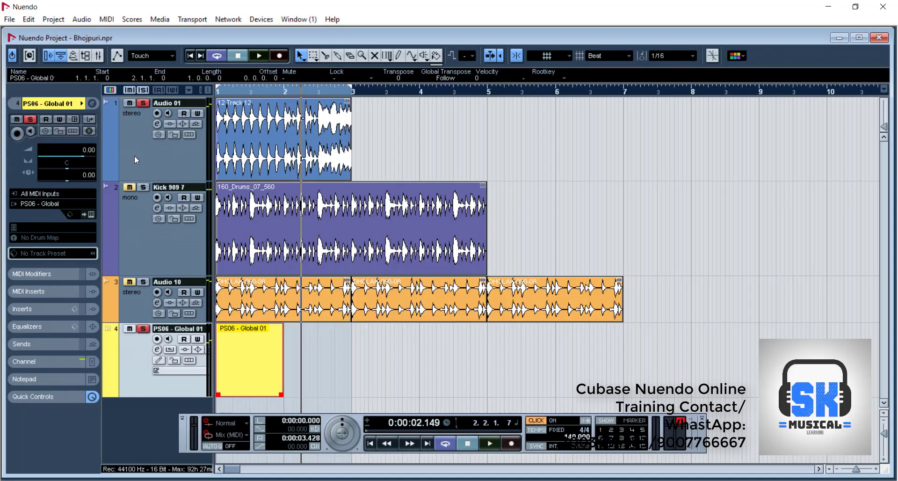
- Compare the transpose values of the 12 Track 12 and 160_Drums_07_560 events, and deactivate solo on all tracks
{"action": "left_click", "coordinate": [134, 156]}
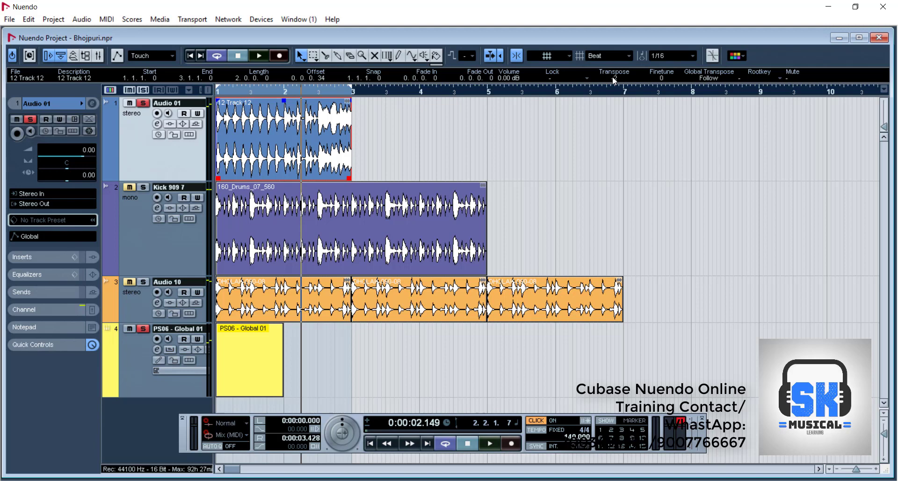
{"action": "left_click", "coordinate": [237, 209]}
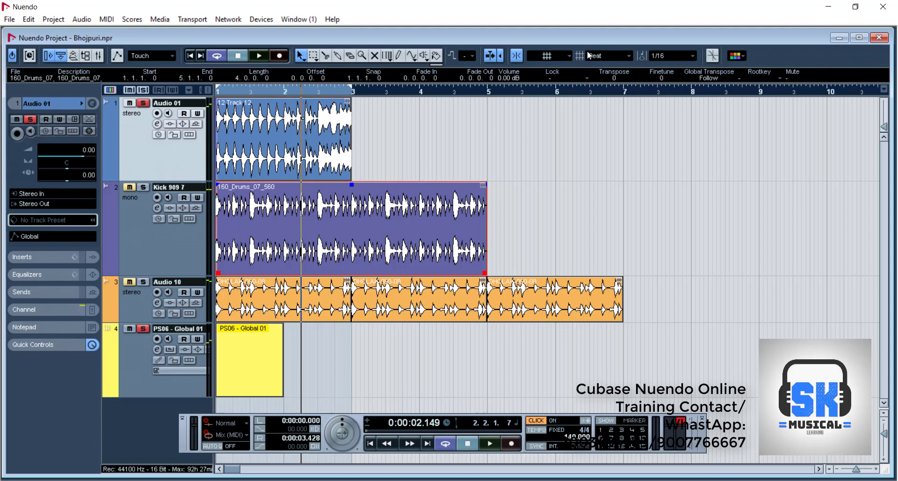
{"action": "left_click", "coordinate": [614, 78]}
{"action": "left_click", "coordinate": [141, 92]}
- Duplicate the 12 Track 12 event three times so the copies run from bar 3 to bar 9
{"action": "left_click", "coordinate": [285, 154]}
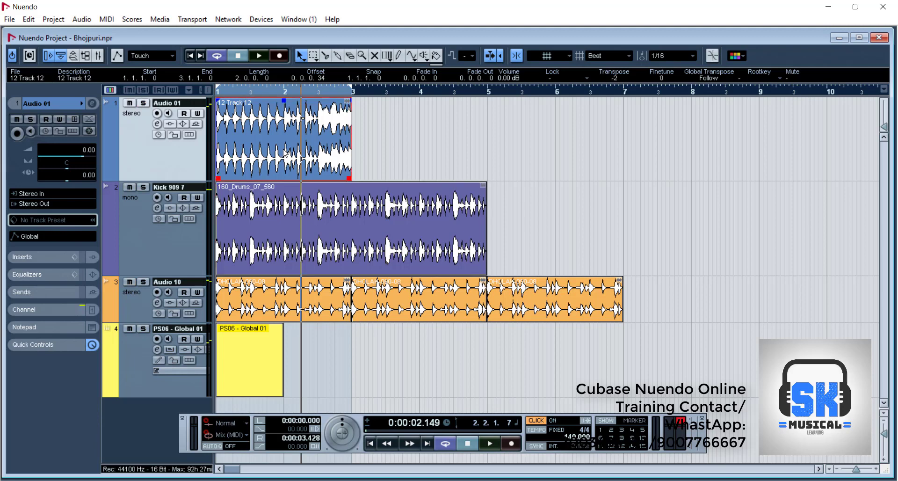
{"action": "key", "text": "ctrl+d"}
{"action": "key", "text": "ctrl+d"}
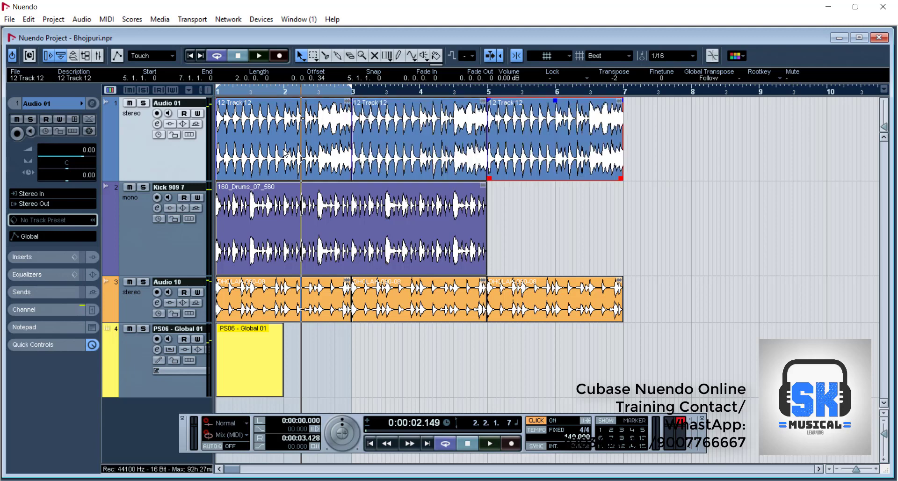
{"action": "key", "text": "ctrl+d"}
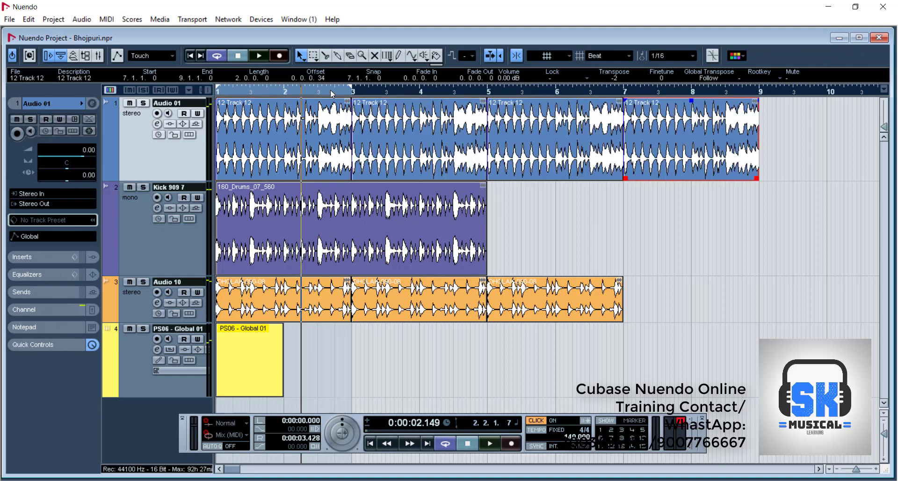
- Extend the locator range from bar 1 to bar 9
{"action": "left_click_drag", "start_coordinate": [354, 89], "coordinate": [736, 95]}
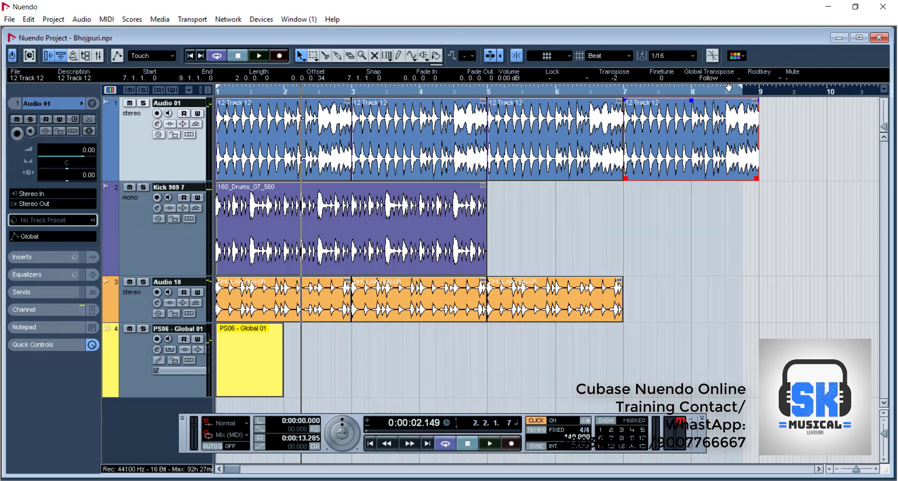
{"action": "left_click", "coordinate": [743, 89]}
{"action": "left_click_drag", "start_coordinate": [548, 89], "coordinate": [563, 95]}
- Duplicate the 160_Drums_07_560 event into bars 5 to 9 and select the last DHOLAK event
{"action": "left_click", "coordinate": [250, 253]}
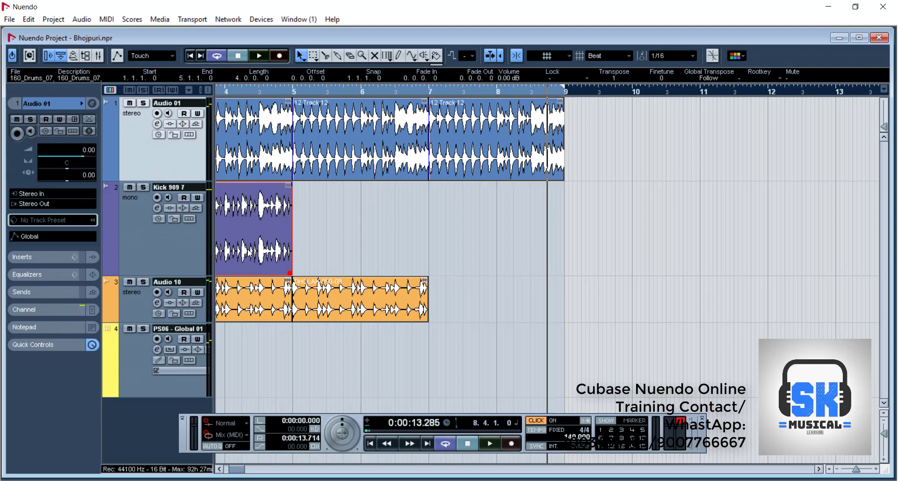
{"action": "key", "text": "ctrl+d"}
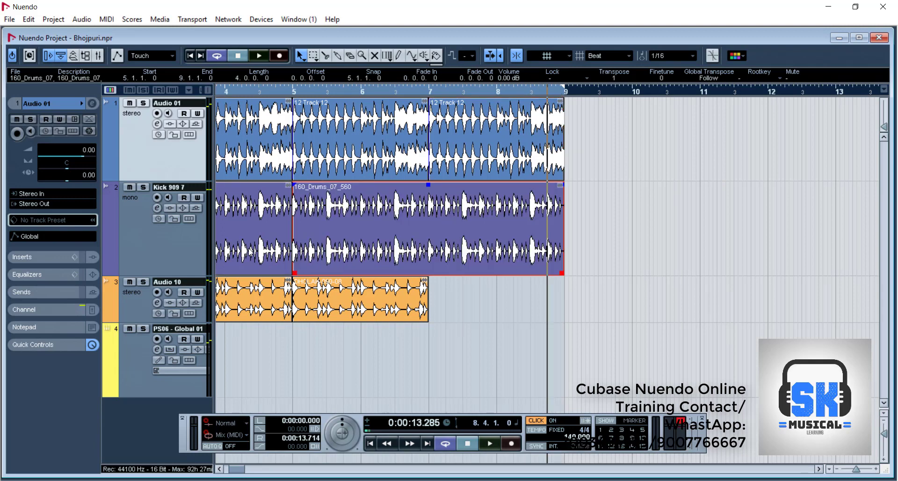
{"action": "left_click", "coordinate": [405, 310]}
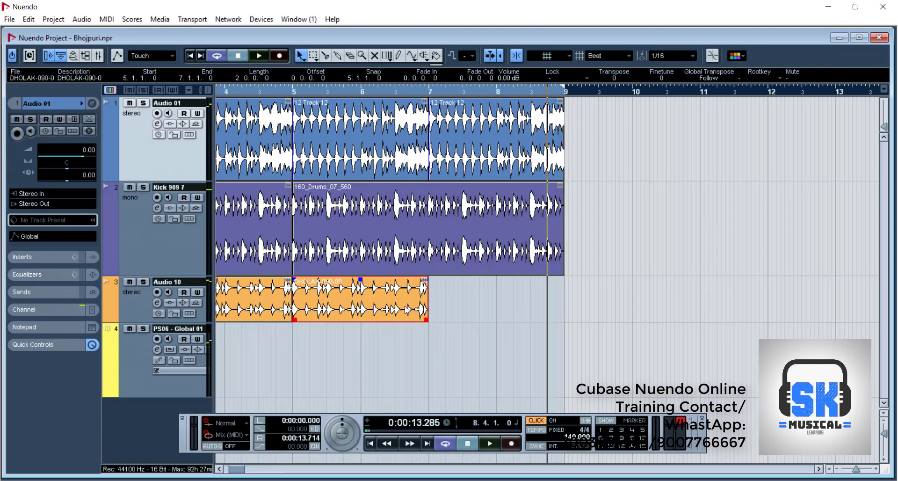
- Return the playhead to the project start and play the first two bars of the arrangement
{"action": "left_click_drag", "start_coordinate": [341, 89], "coordinate": [162, 78]}
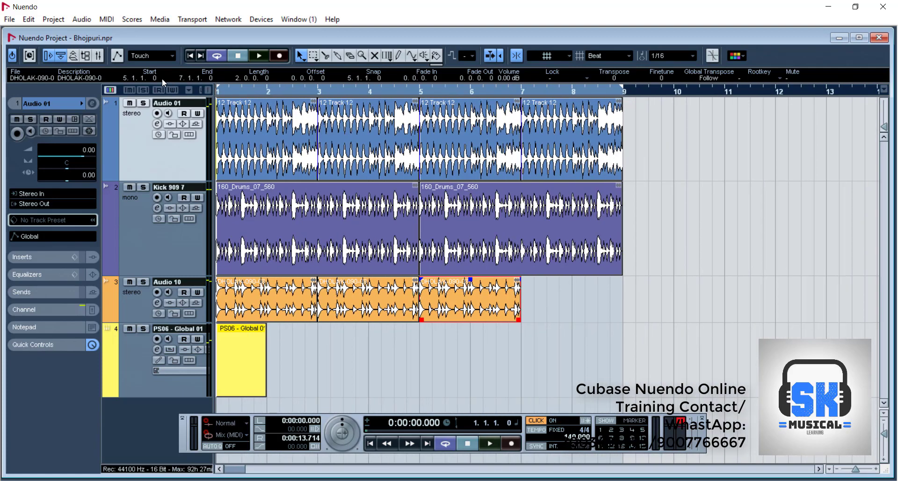
{"action": "left_click", "coordinate": [258, 58]}
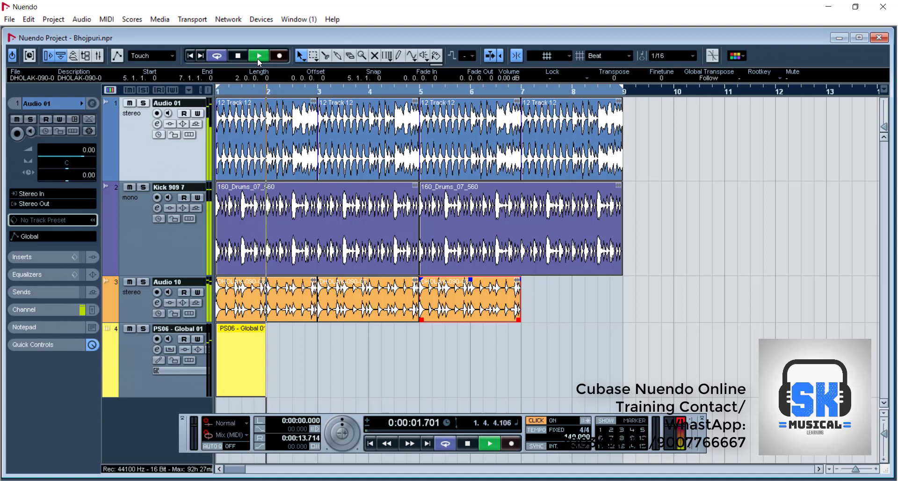
{"action": "key", "text": "space"}
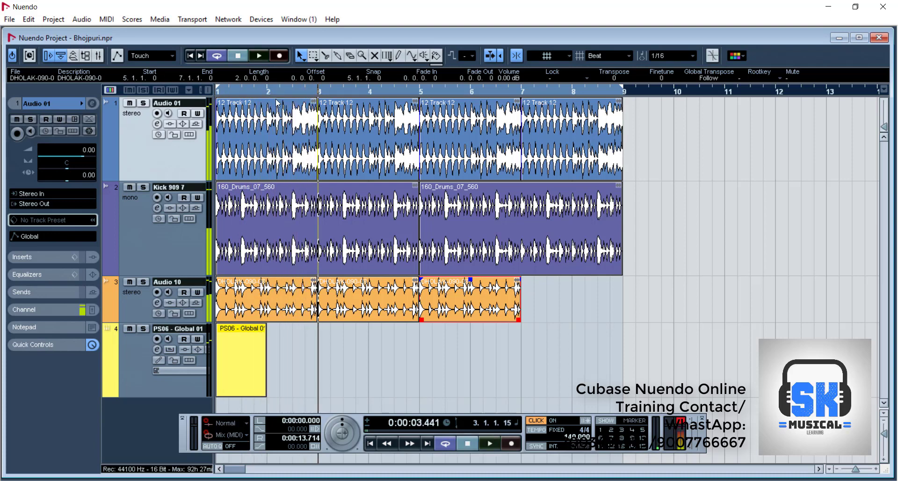
- Undo the duplication of the 160_Drums_07_560 event and the last duplication of the 12 Track 12 event
{"action": "left_click_drag", "start_coordinate": [665, 139], "coordinate": [301, 143]}
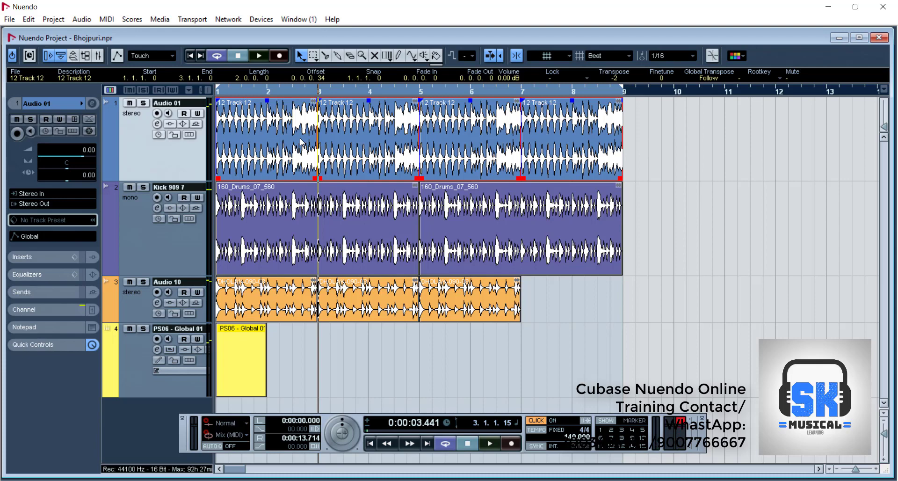
{"action": "key", "text": "ctrl+z"}
{"action": "key", "text": "ctrl+z"}
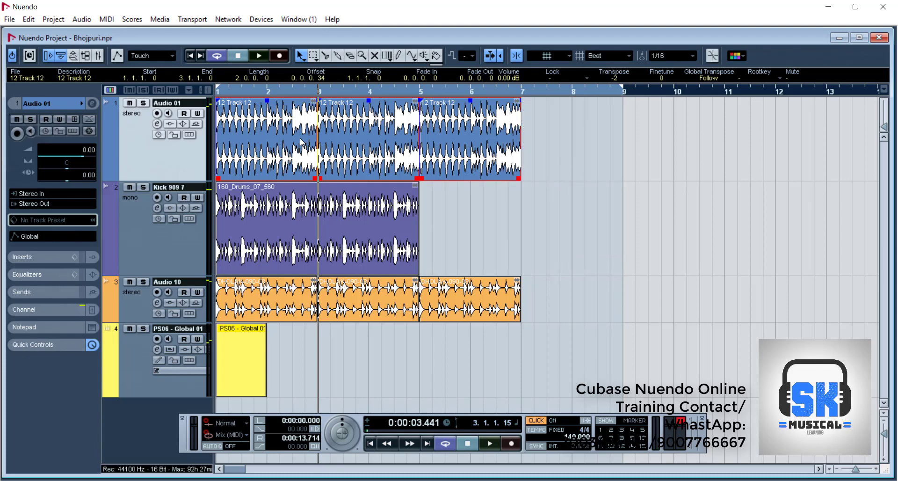
- Move the last 12 Track 12 event from bar 5 to bar 7, and delete the two copies at bars 1 and 3
{"action": "left_click", "coordinate": [600, 177]}
{"action": "left_click", "coordinate": [514, 166]}
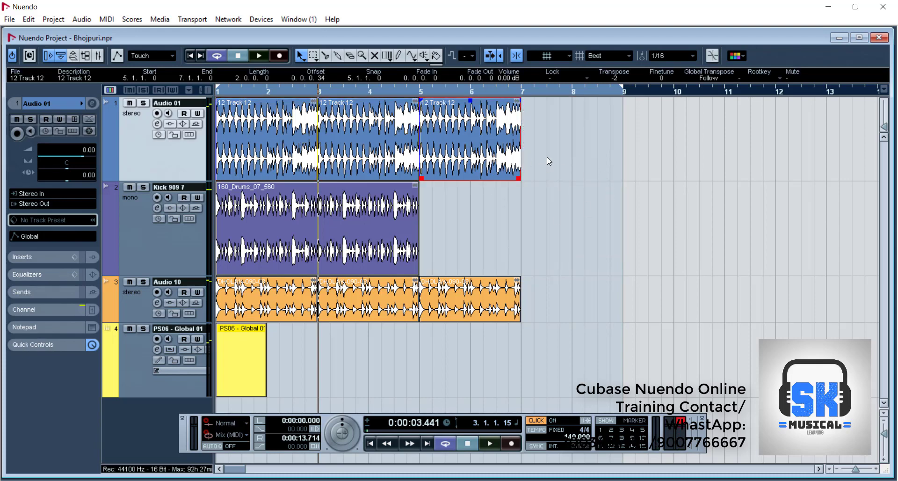
{"action": "left_click_drag", "start_coordinate": [503, 155], "coordinate": [605, 151]}
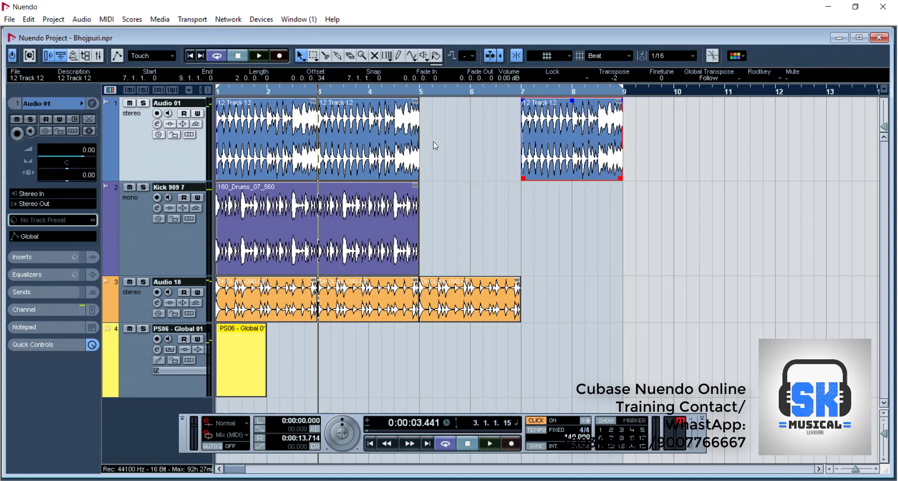
{"action": "left_click_drag", "start_coordinate": [455, 139], "coordinate": [237, 131]}
{"action": "key", "text": "Delete"}
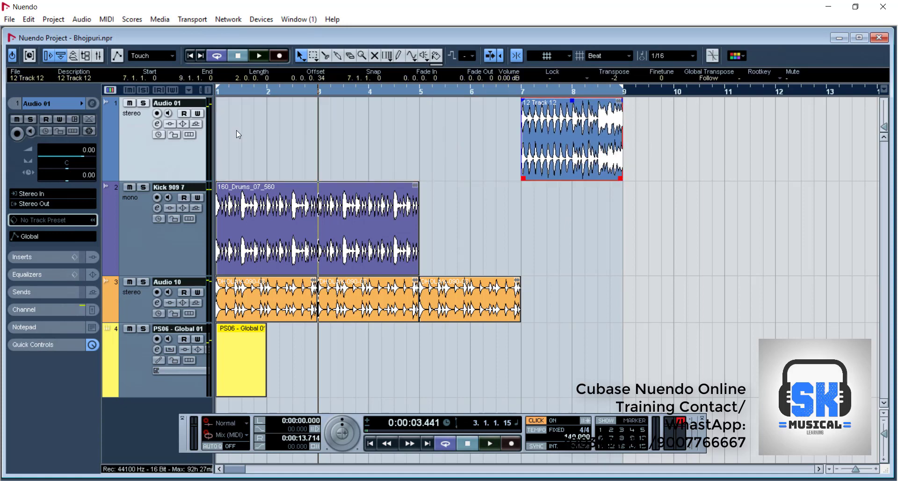
- Duplicate the 160_Drums_07_560 event into bars 5 to 9, and play the arrangement from the project start
{"action": "left_click", "coordinate": [411, 258]}
{"action": "key", "text": "ctrl+d"}
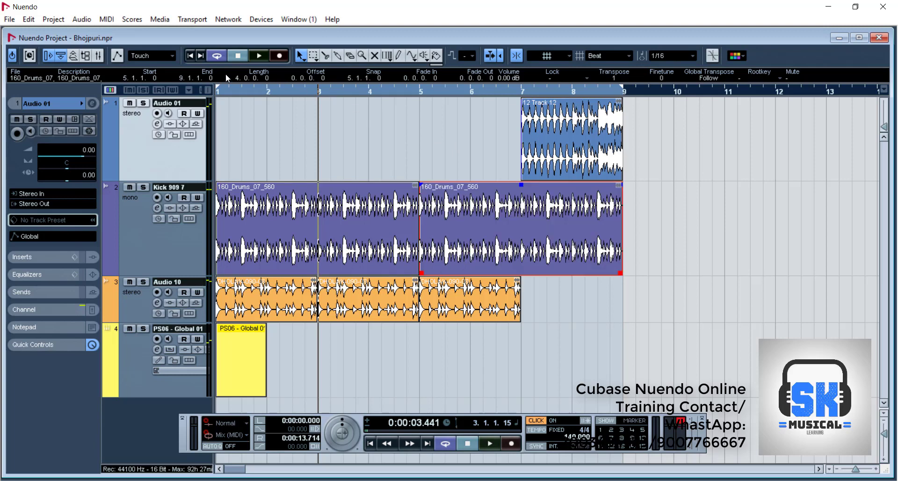
{"action": "left_click", "coordinate": [188, 56]}
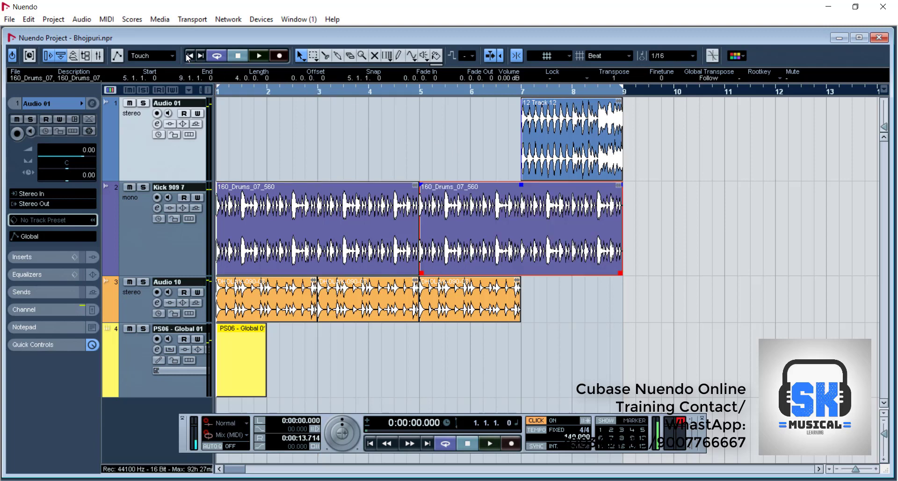
{"action": "left_click", "coordinate": [259, 56]}
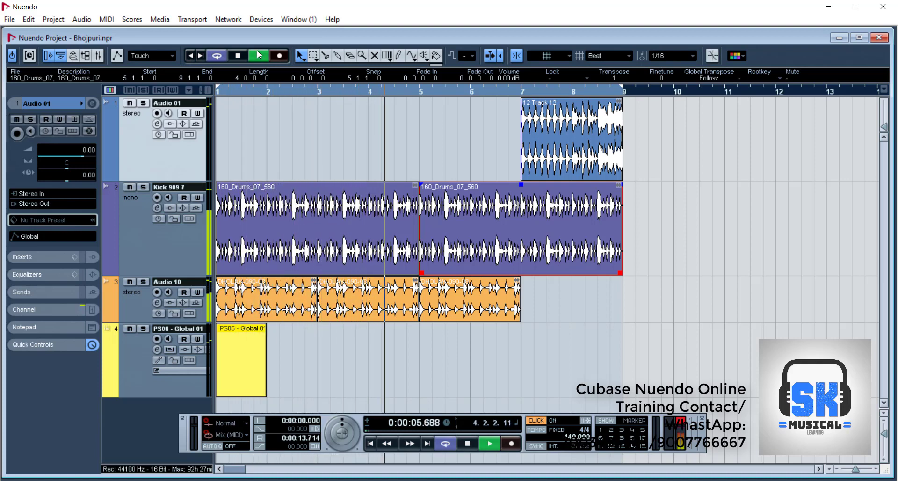
{"action": "left_click", "coordinate": [453, 286]}
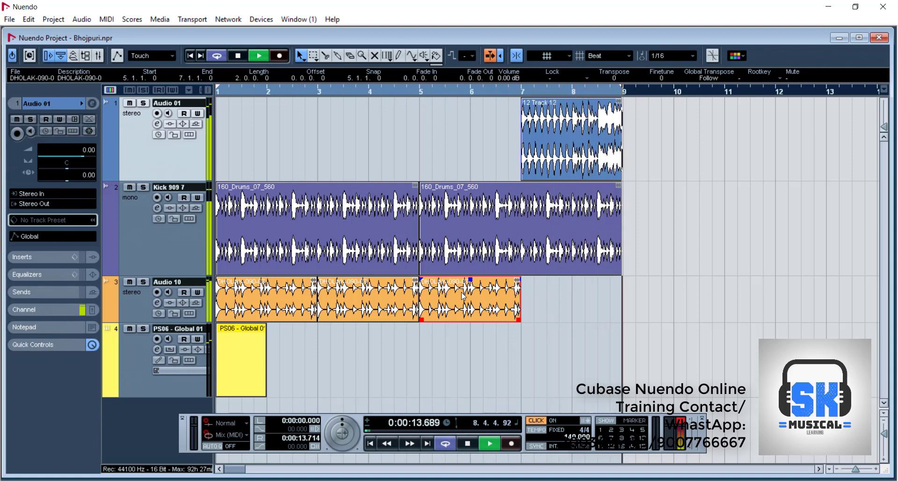
{"action": "key", "text": "space"}
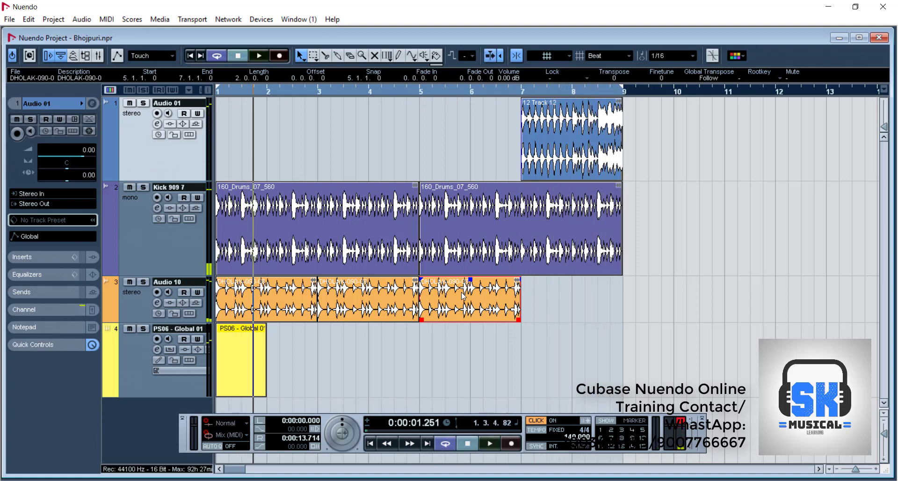